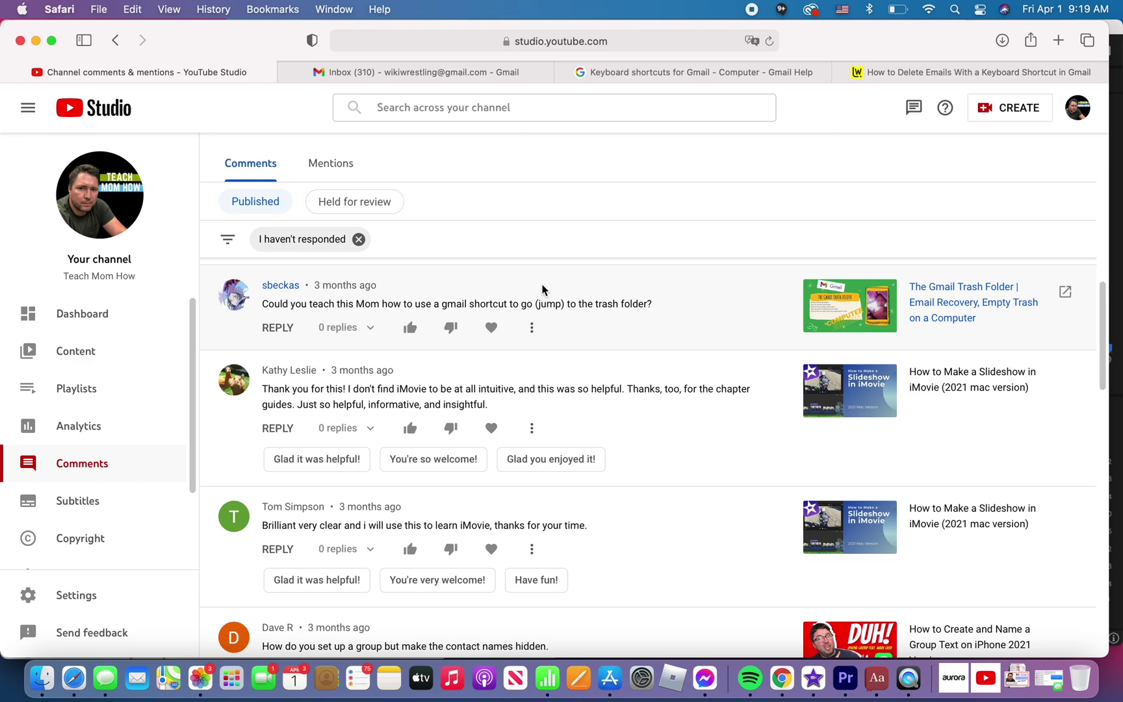
From the Gmail inbox, jump to the Drafts folder with the g, d shortcut
left_click(467, 72)
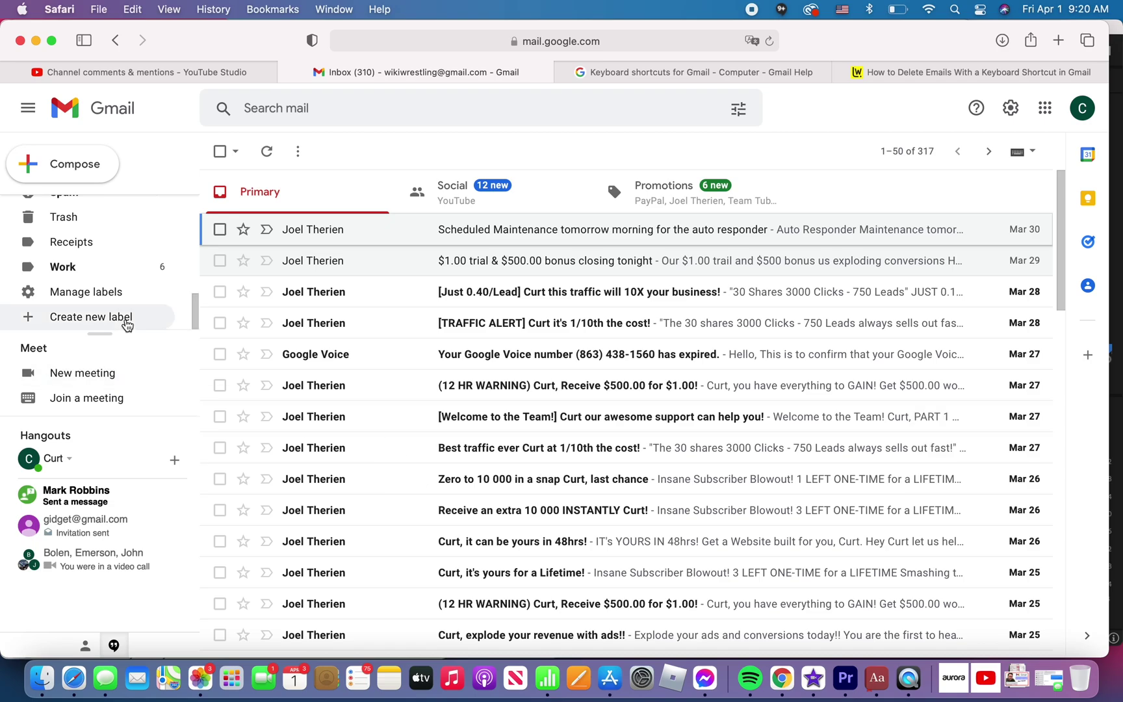
scroll(127, 324, "up", 5)
scroll(127, 324, "up", 3)
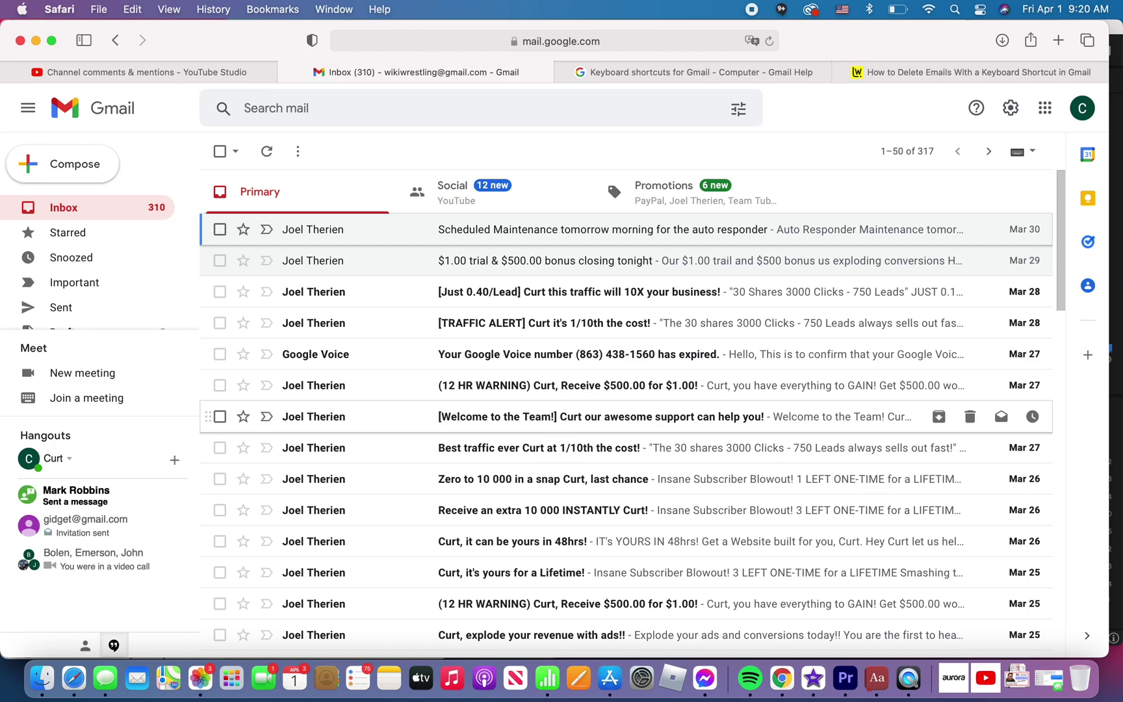
key("g")
key("d")
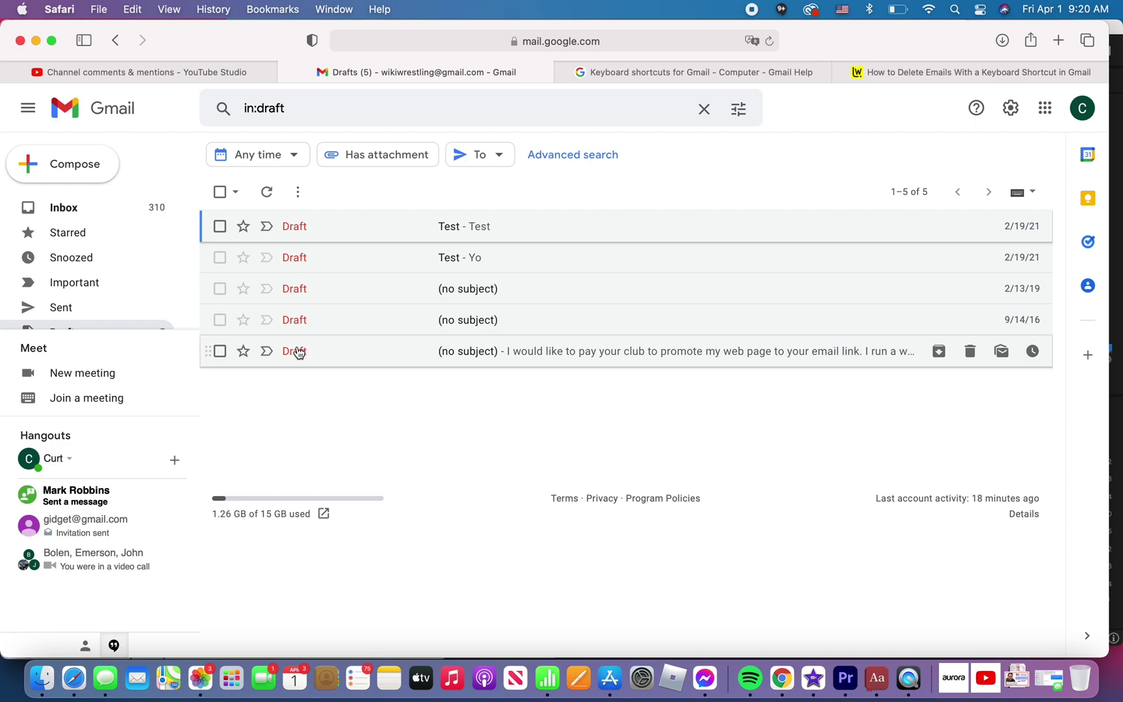
Return to the Inbox with g, i and extend the sidebar folder list
key("g")
key("i")
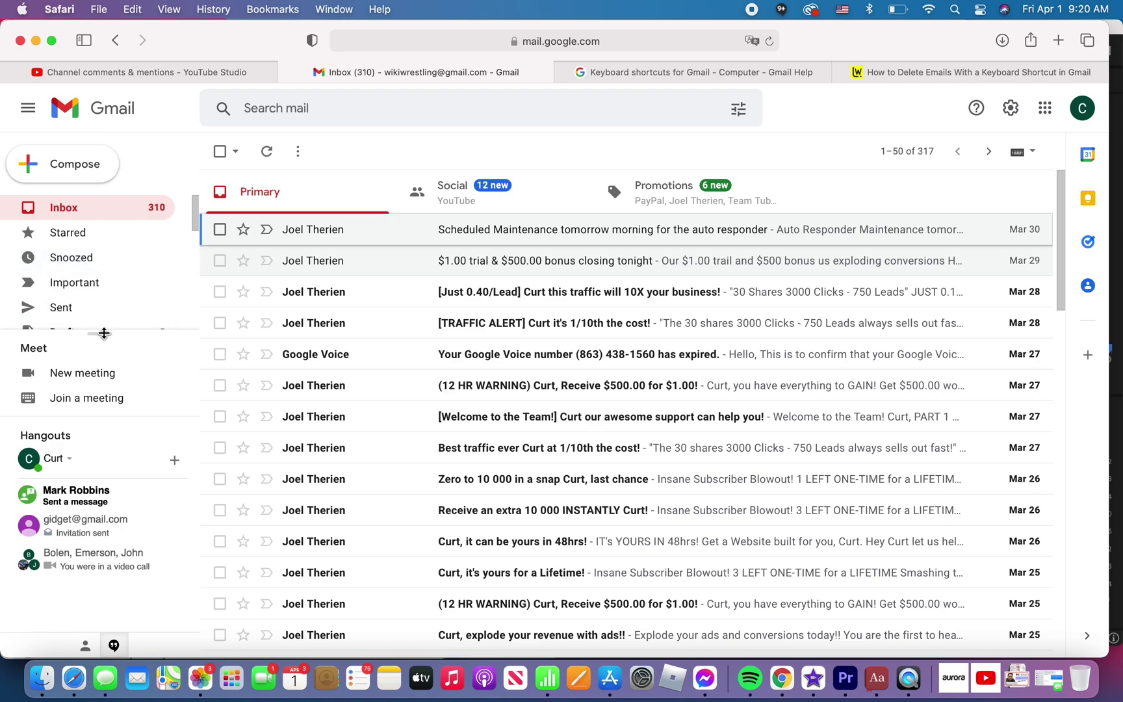
left_click_drag(104, 334, 100, 418)
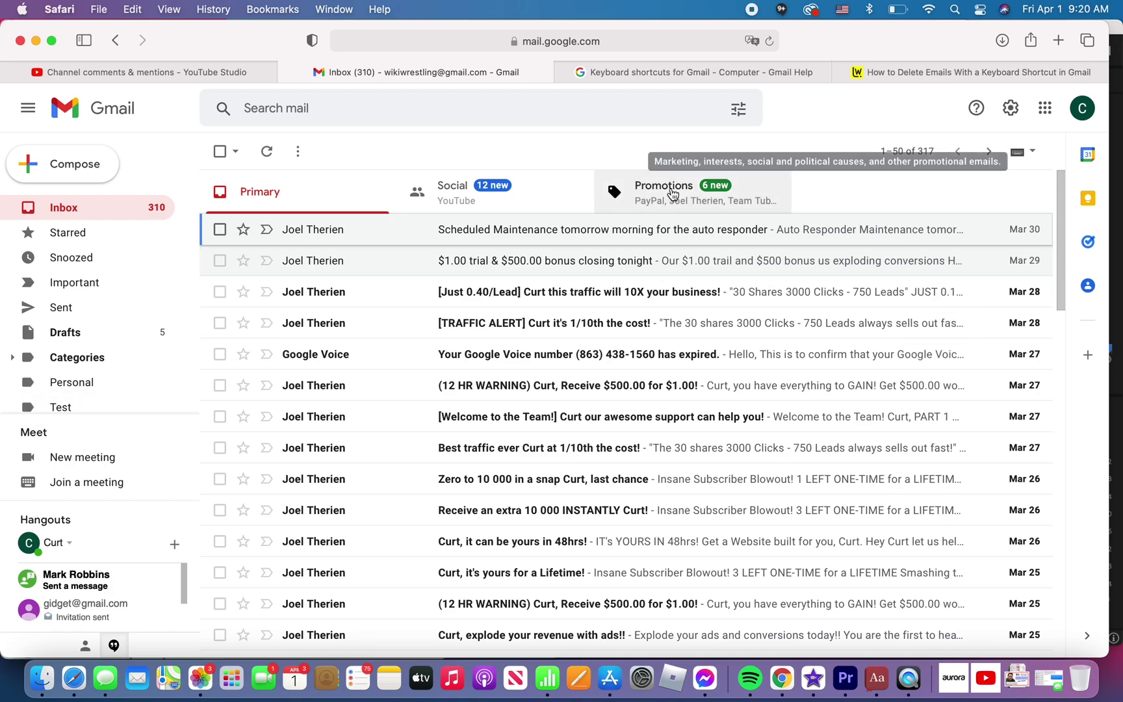
left_click(636, 73)
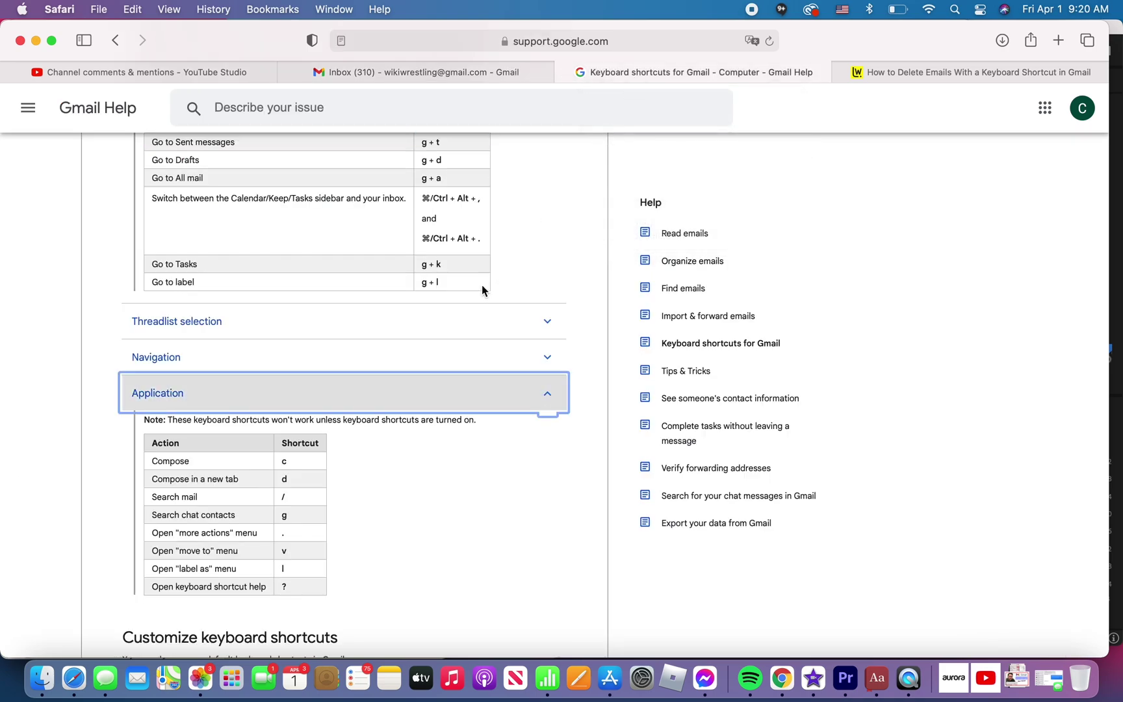
scroll(459, 337, "up", 15)
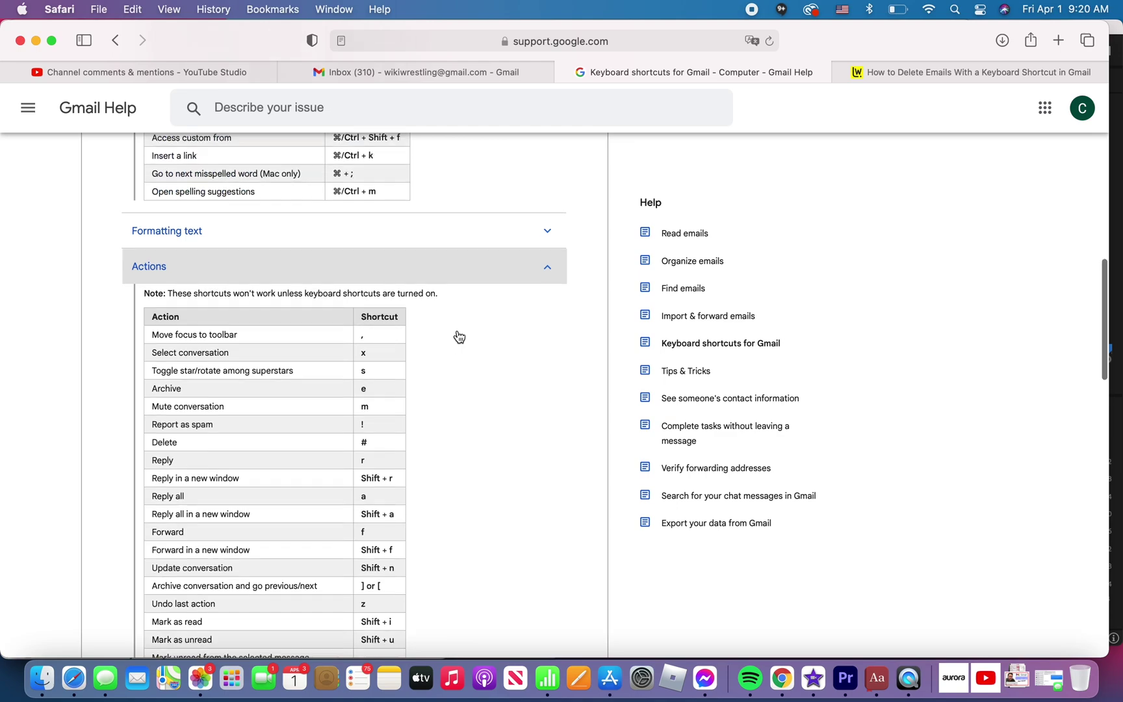
scroll(458, 337, "up", 10)
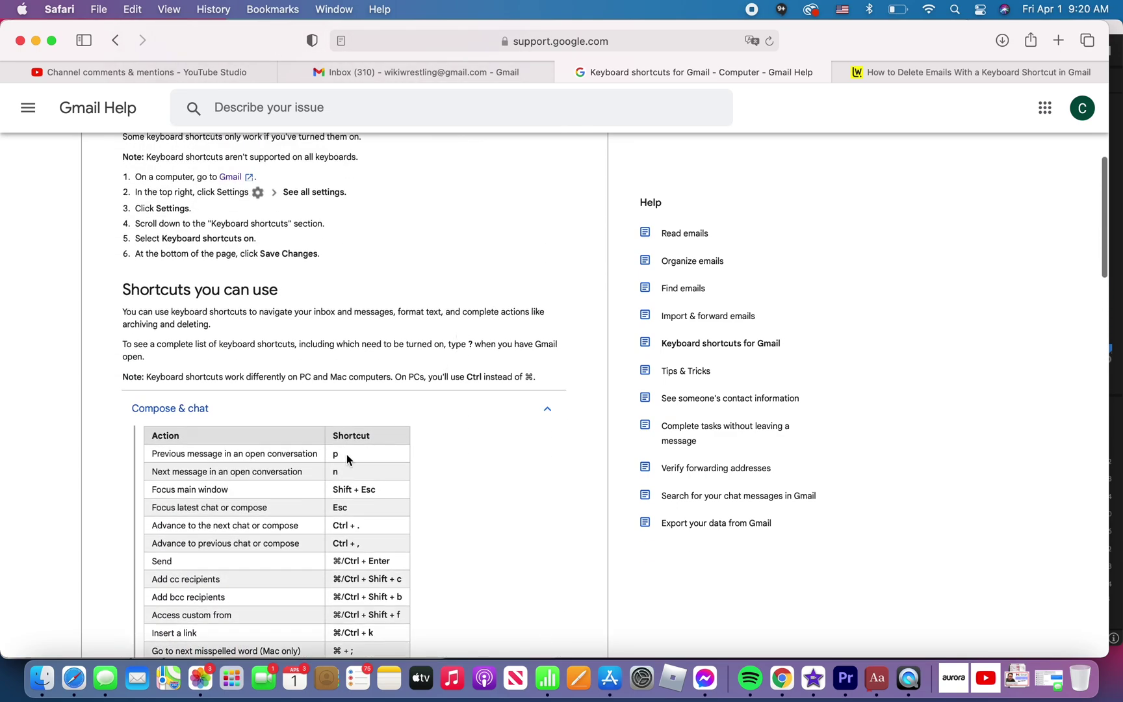
scroll(289, 492, "down", 4)
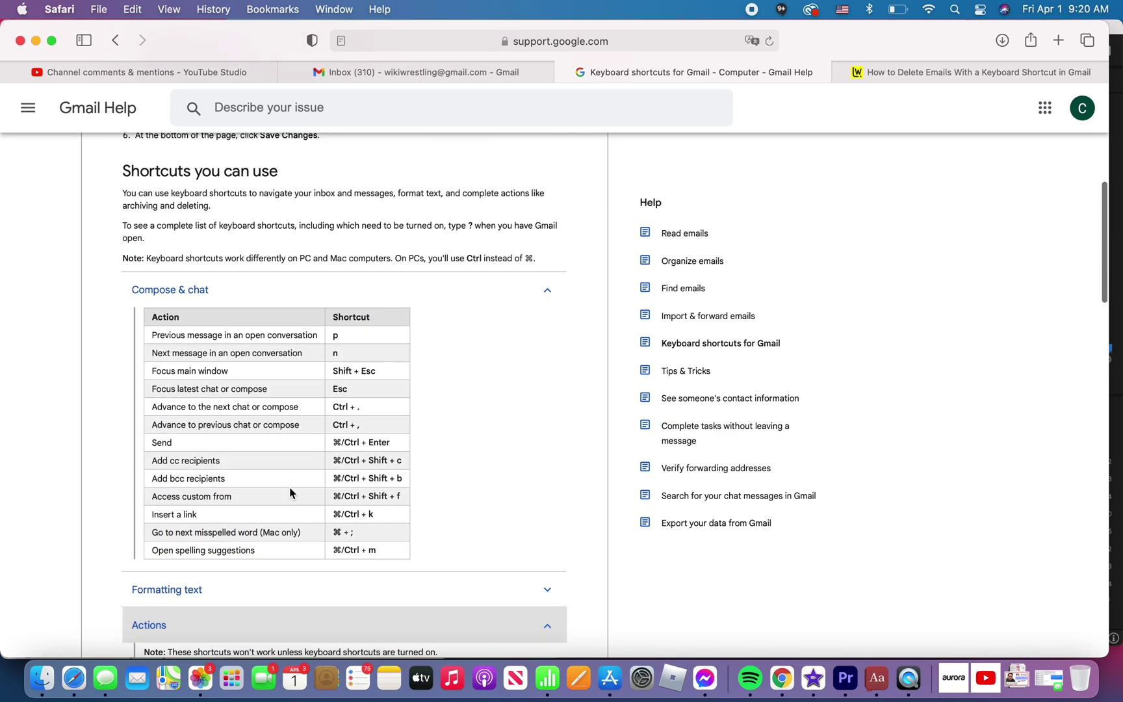
scroll(290, 492, "down", 6)
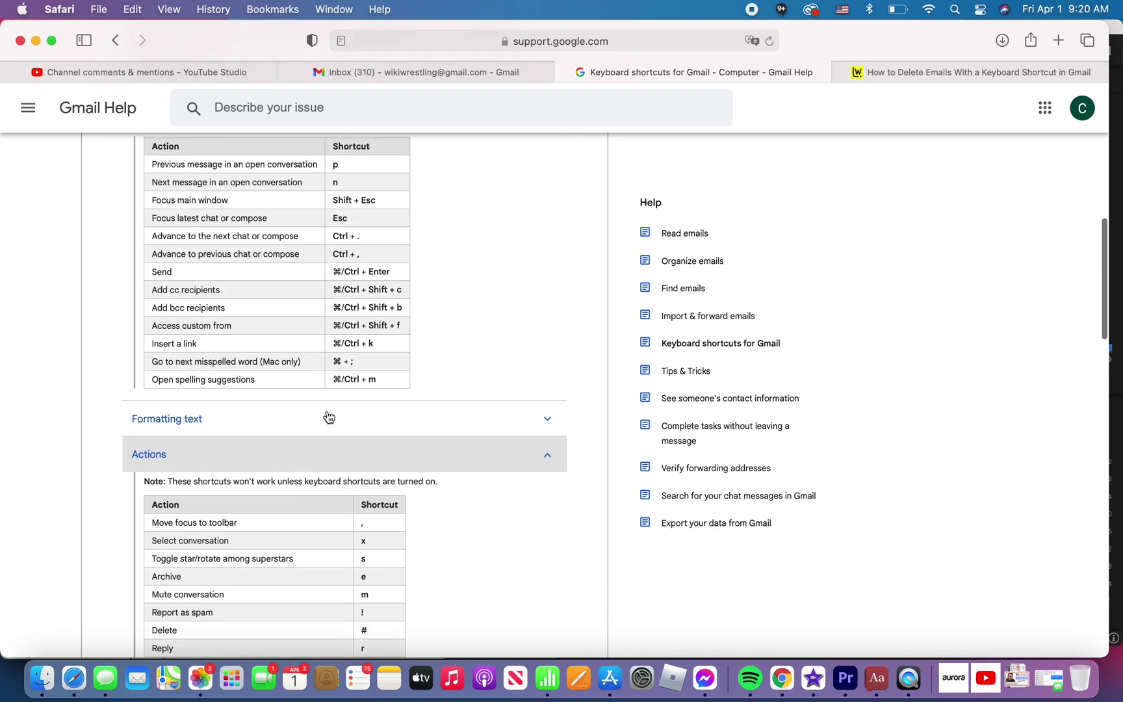
scroll(351, 359, "down", 20)
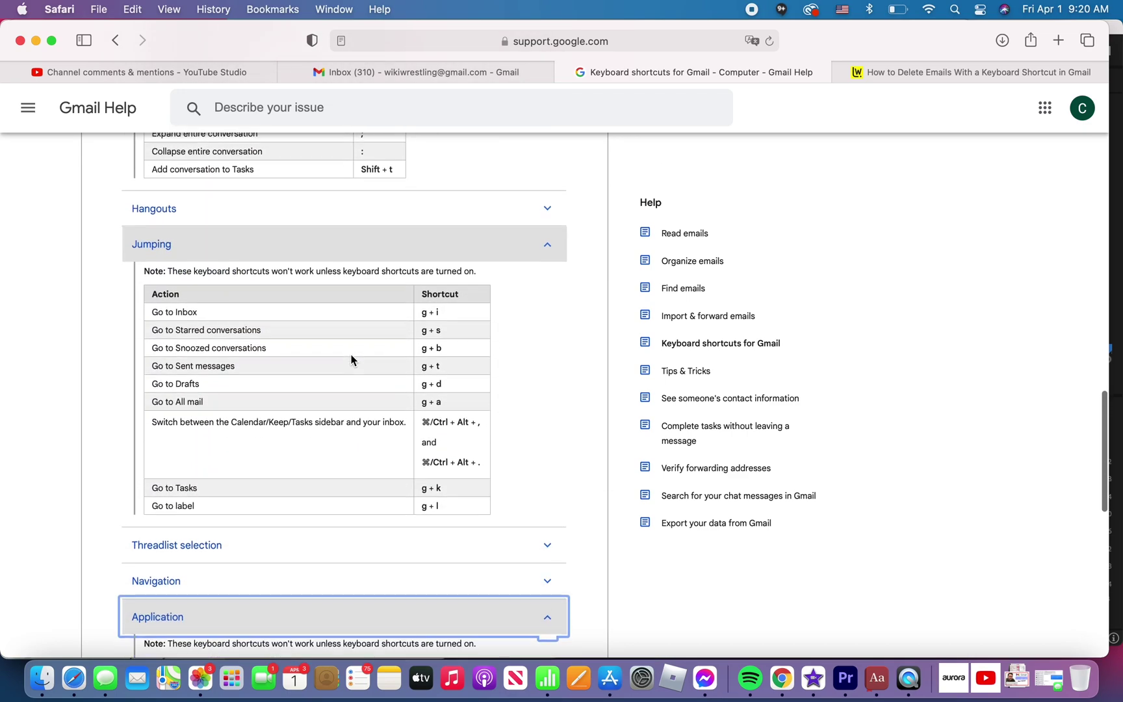
scroll(351, 359, "down", 2)
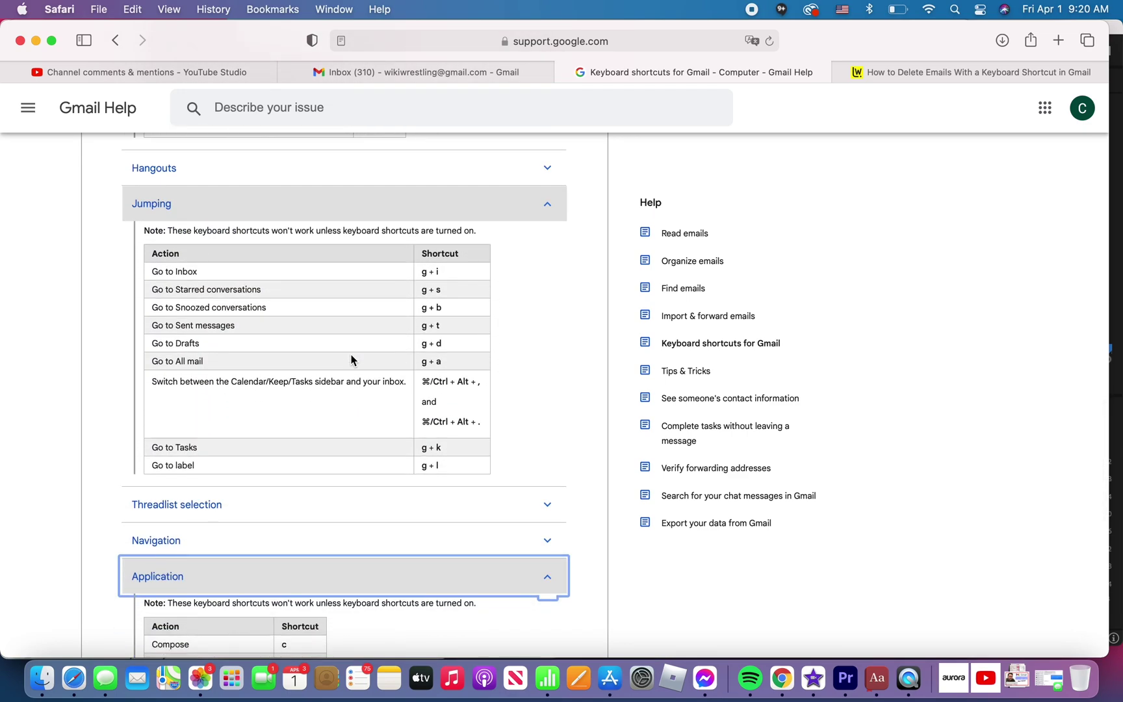
scroll(351, 359, "down", 6)
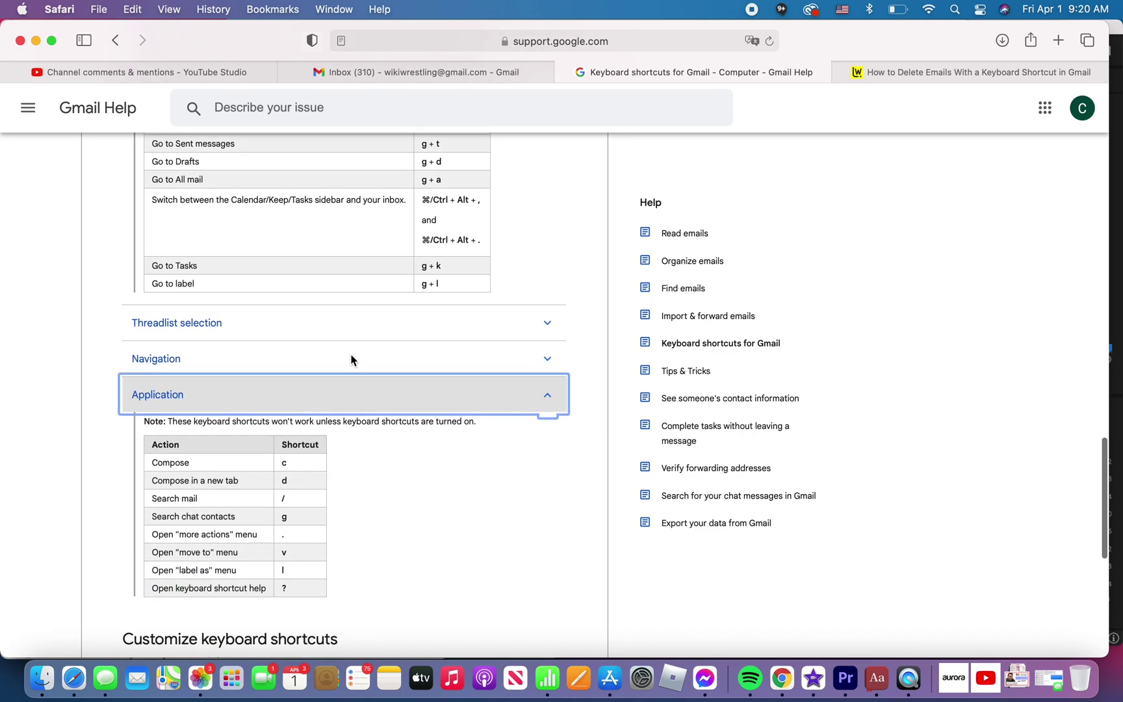
scroll(351, 358, "down", 6)
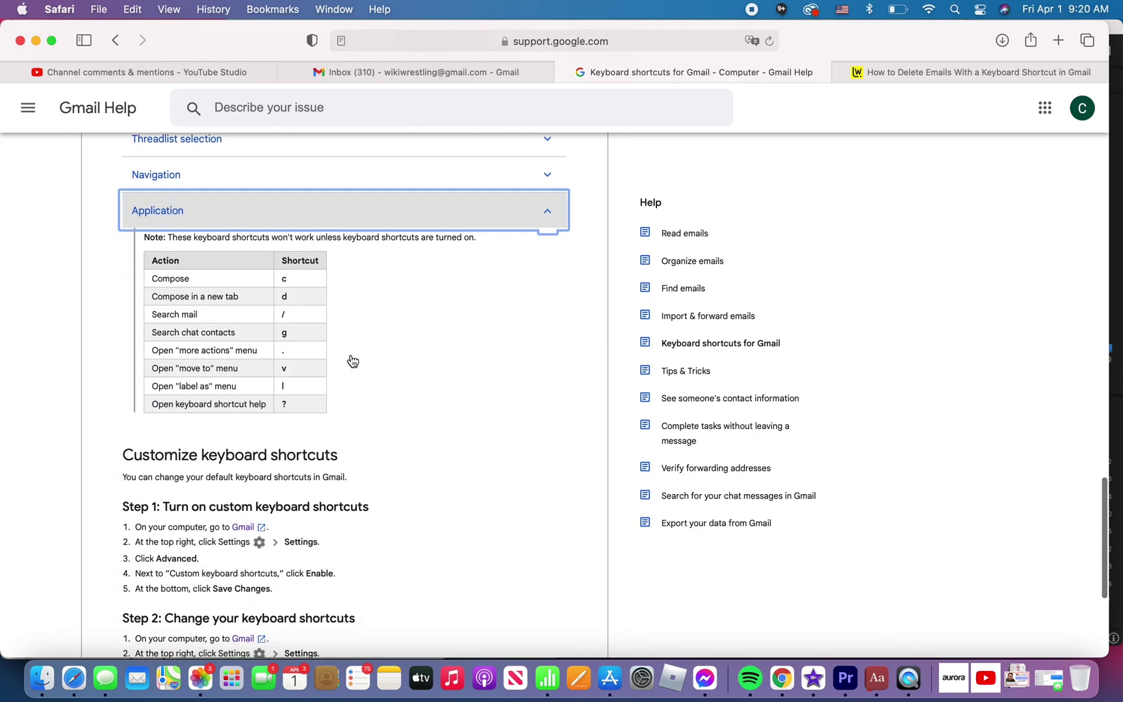
scroll(351, 359, "down", 1)
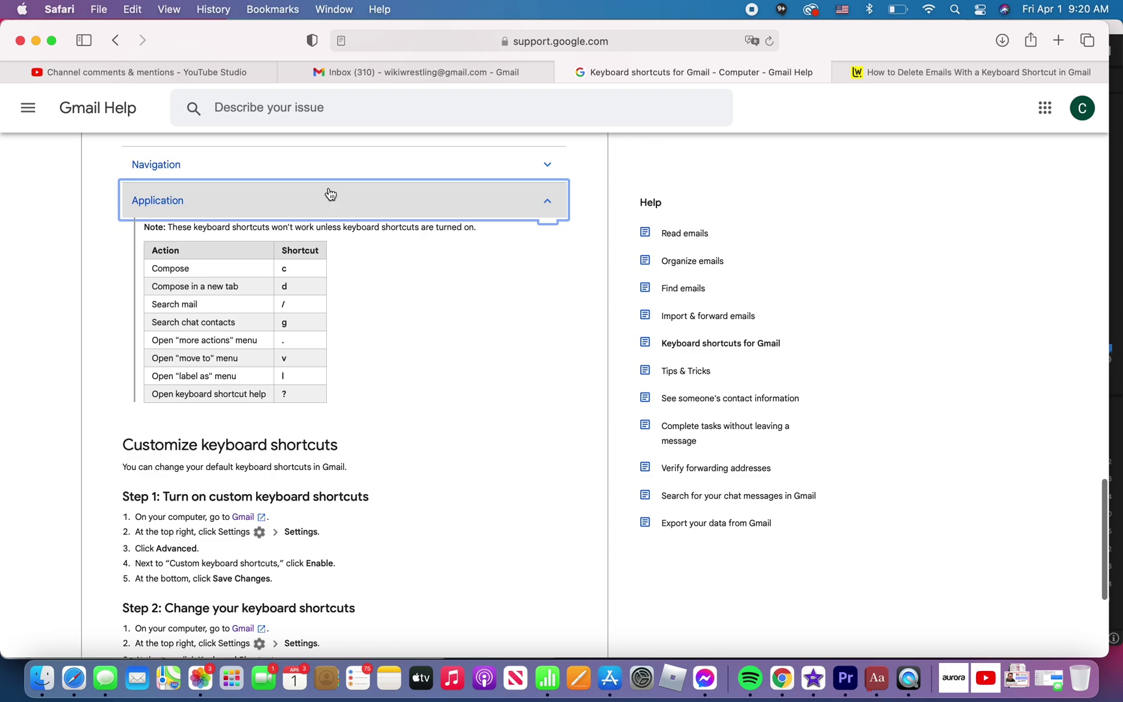
Start a new message with c, then open a compose page in a new tab with d
left_click(380, 75)
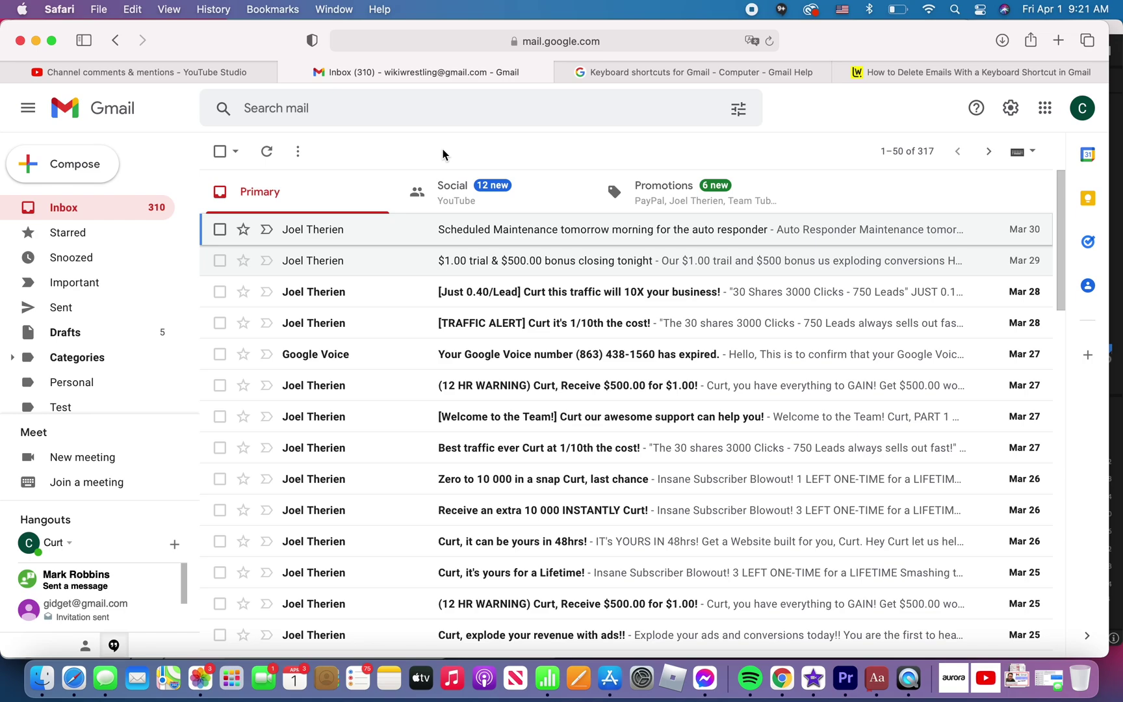
key("c")
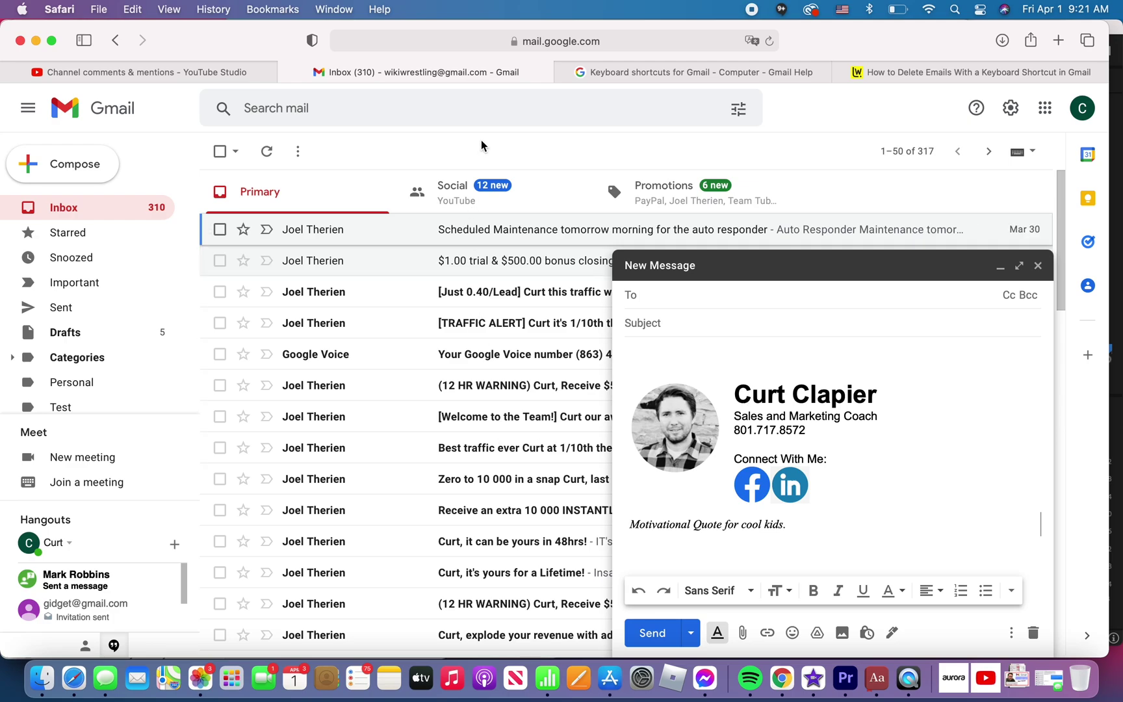
key("d")
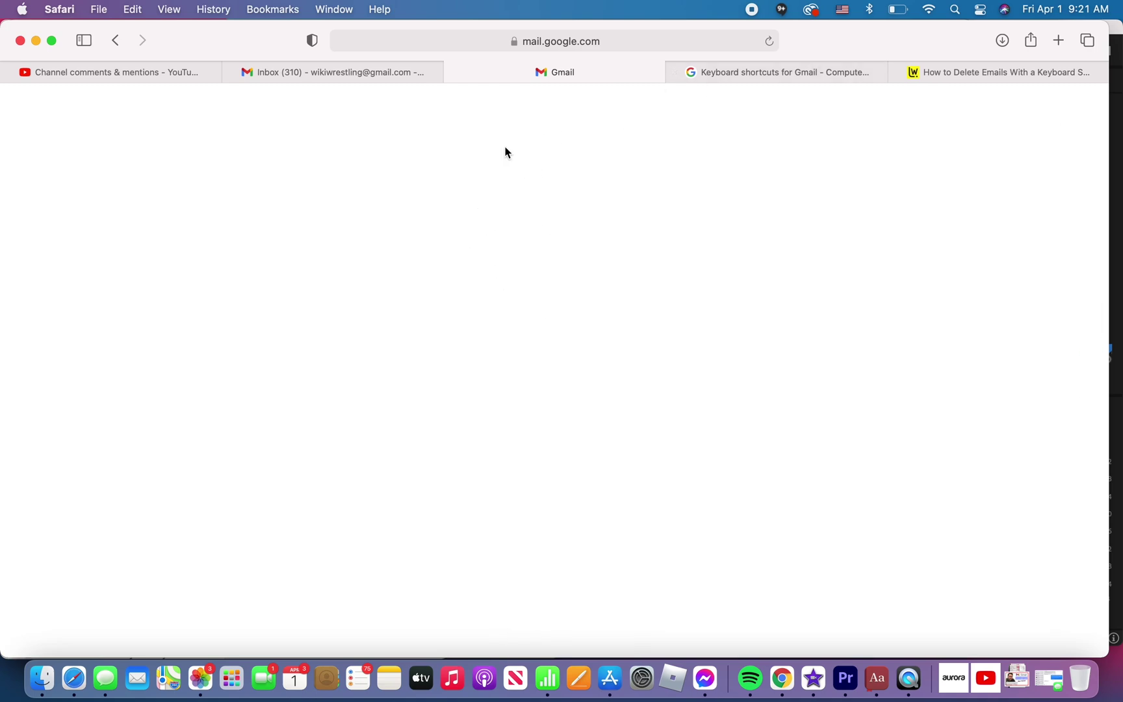
Look through the open Gmail tabs, then close the New Message window in the inbox
left_click(398, 73)
left_click(702, 73)
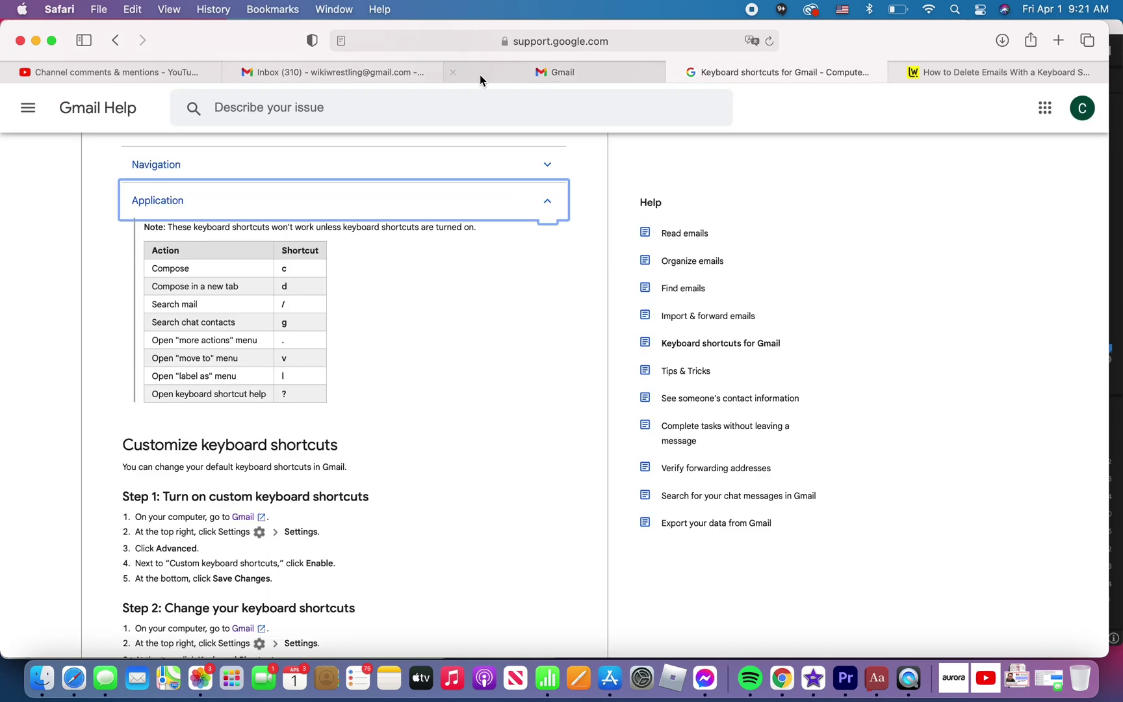
left_click(500, 73)
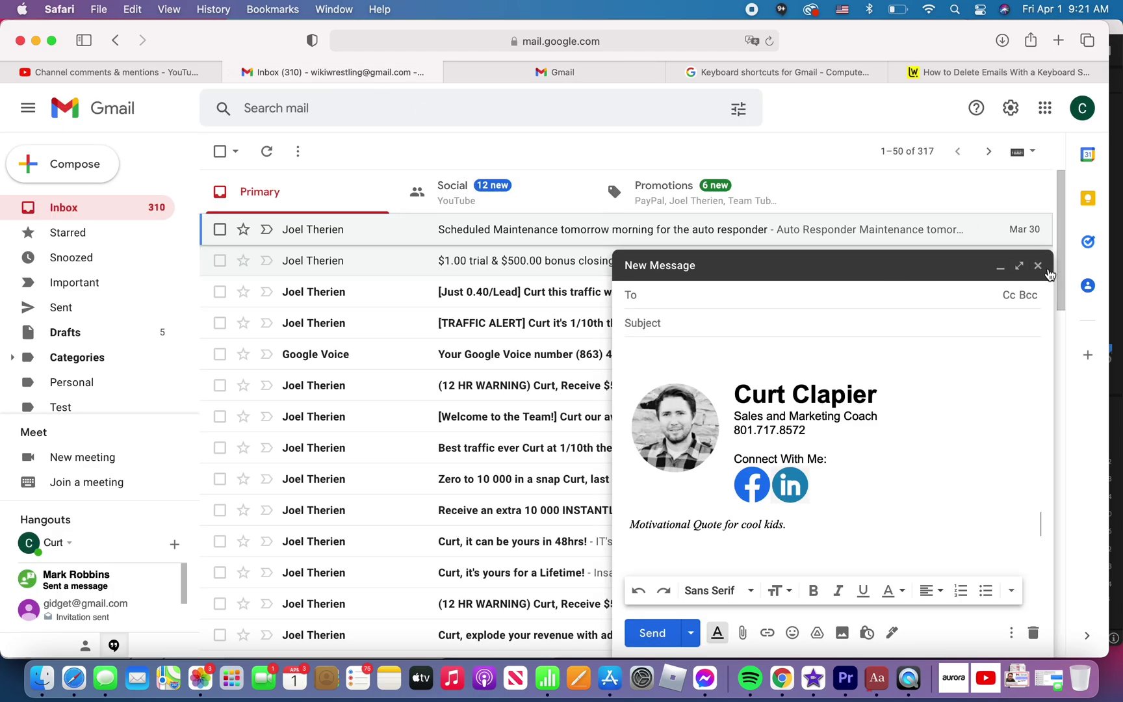
left_click(1038, 265)
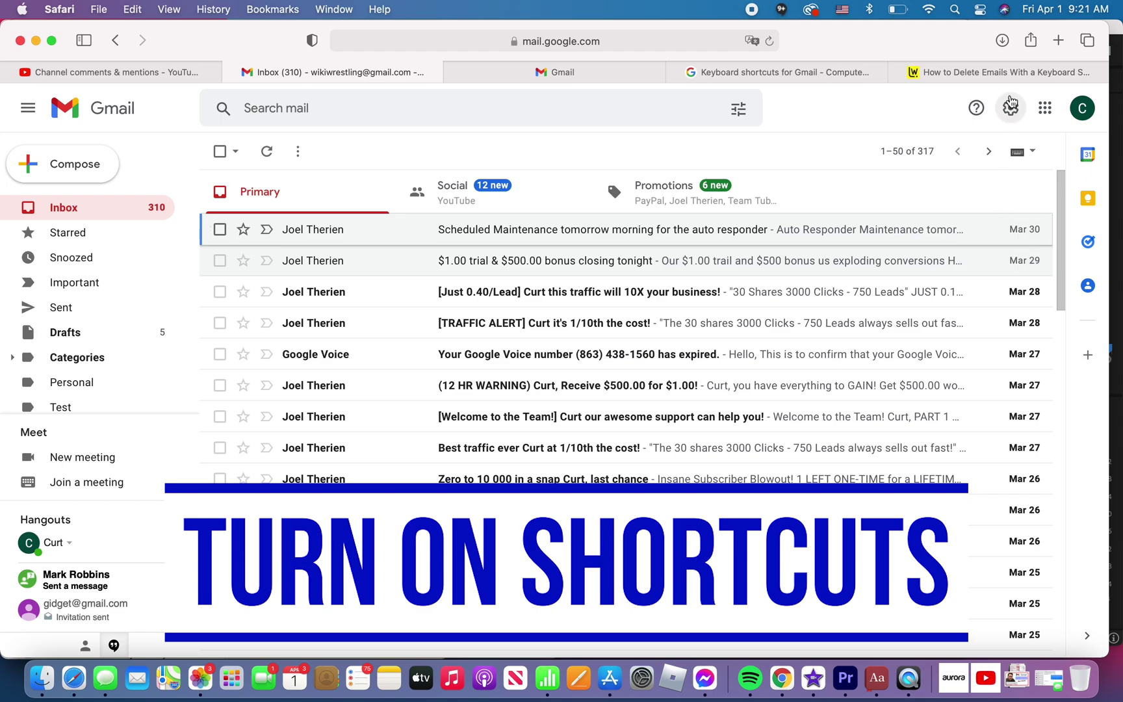
Open the full Gmail settings and scroll down to the Keyboard shortcuts option
left_click(1012, 109)
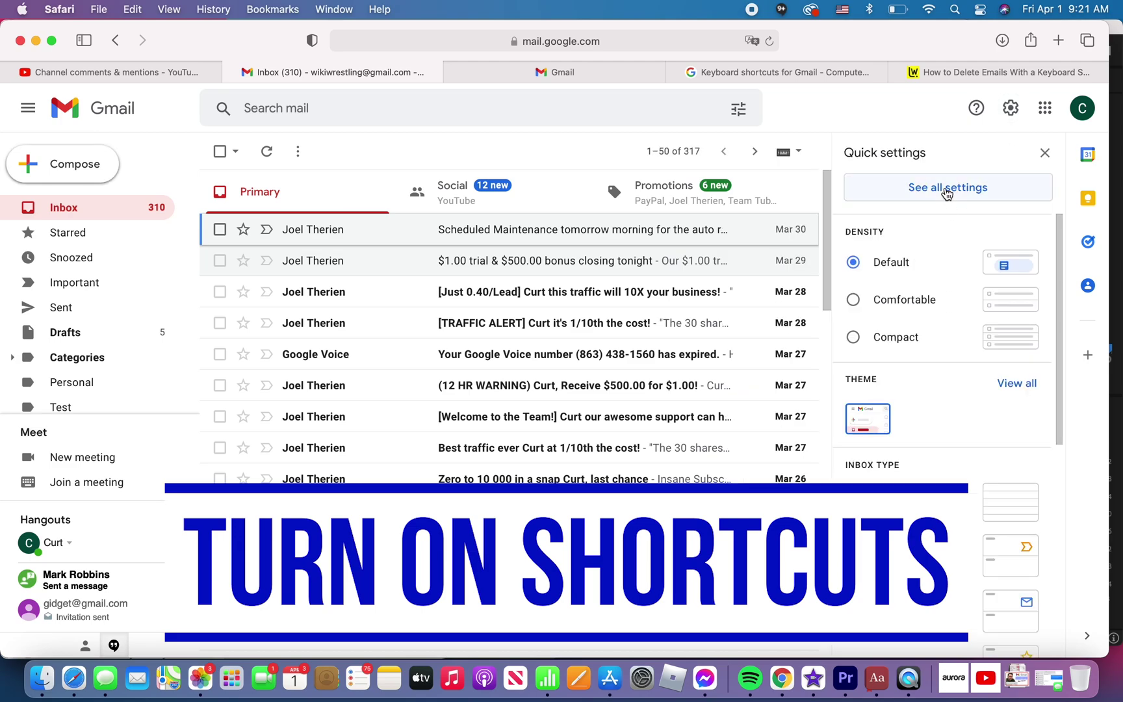
left_click(947, 190)
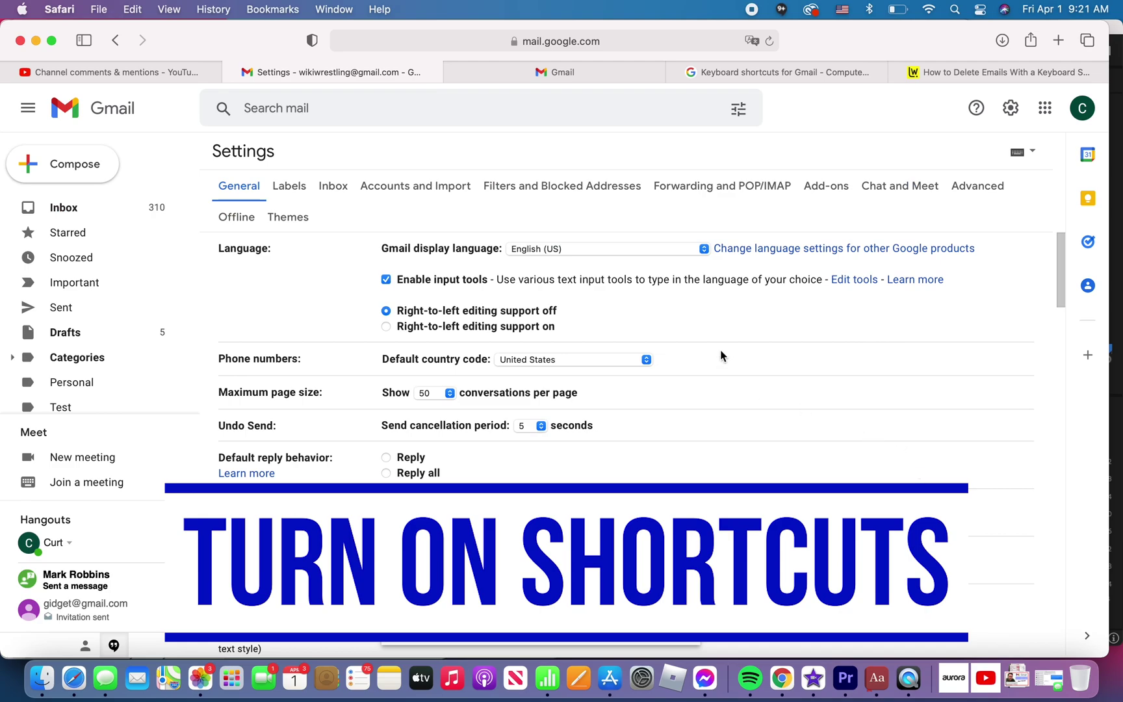
scroll(646, 487, "down", 10)
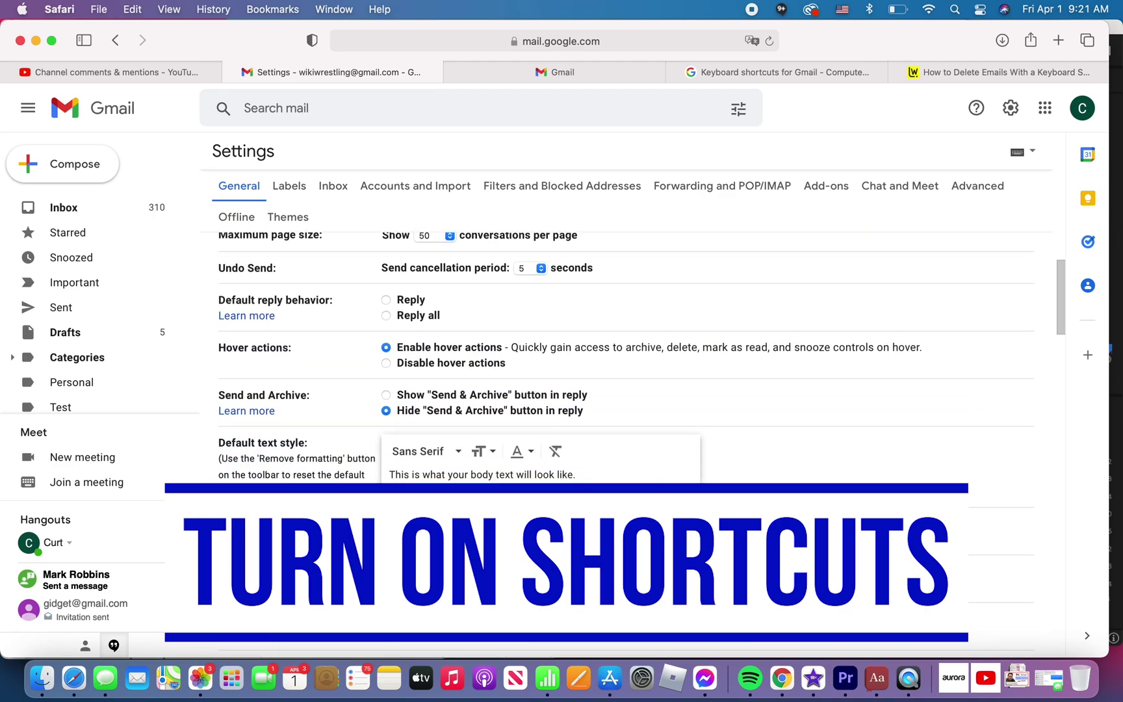
scroll(646, 487, "down", 5)
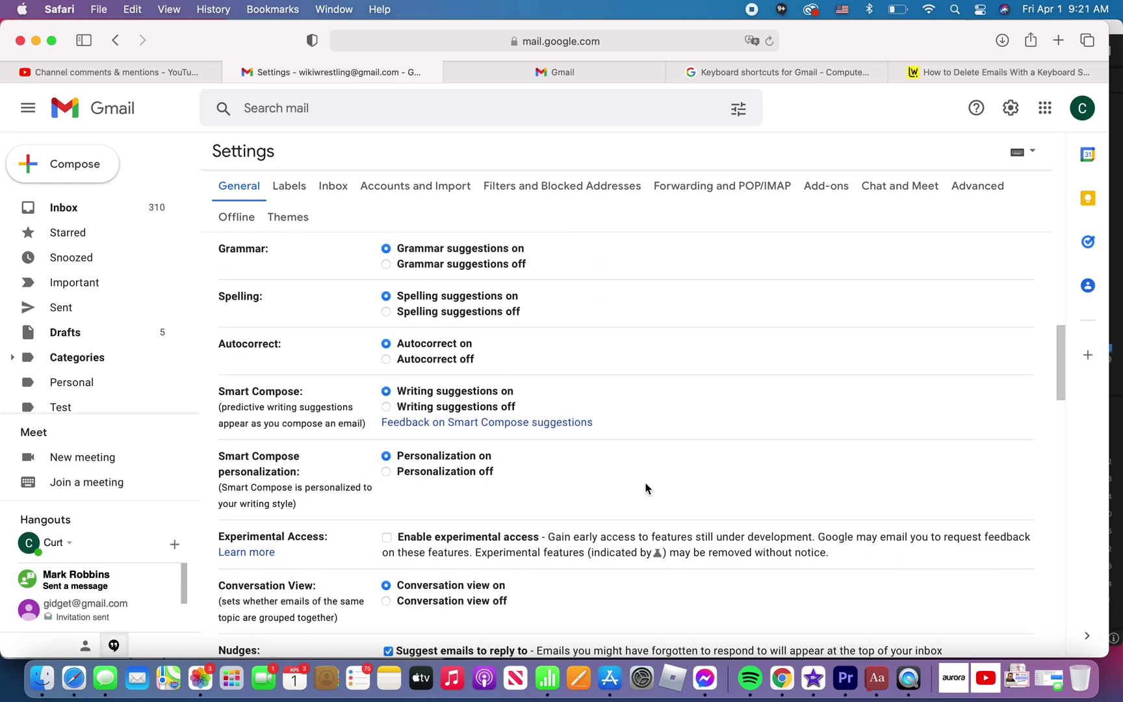
scroll(646, 487, "down", 5)
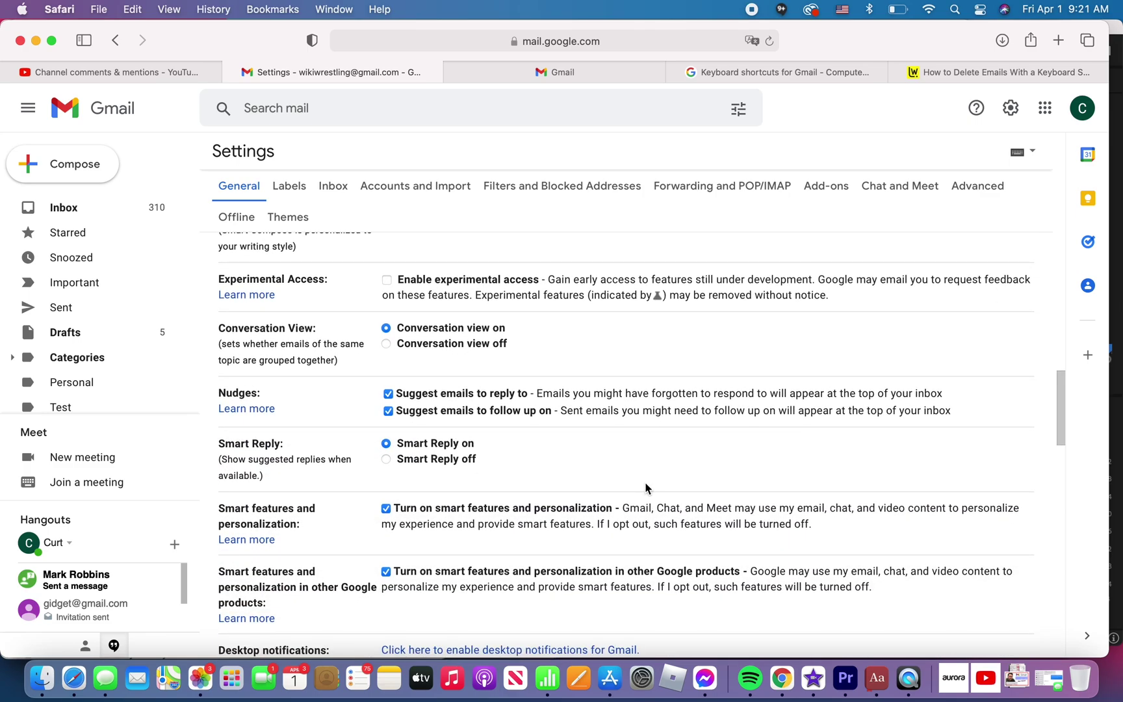
scroll(646, 487, "down", 5)
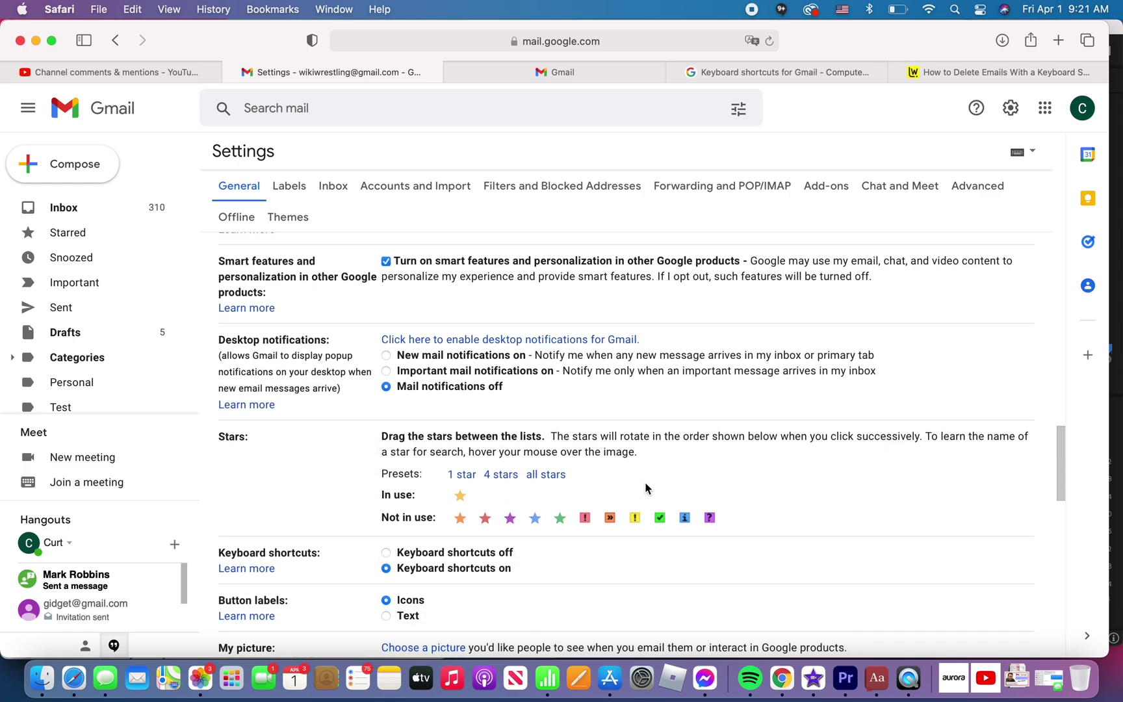
scroll(646, 488, "down", 1)
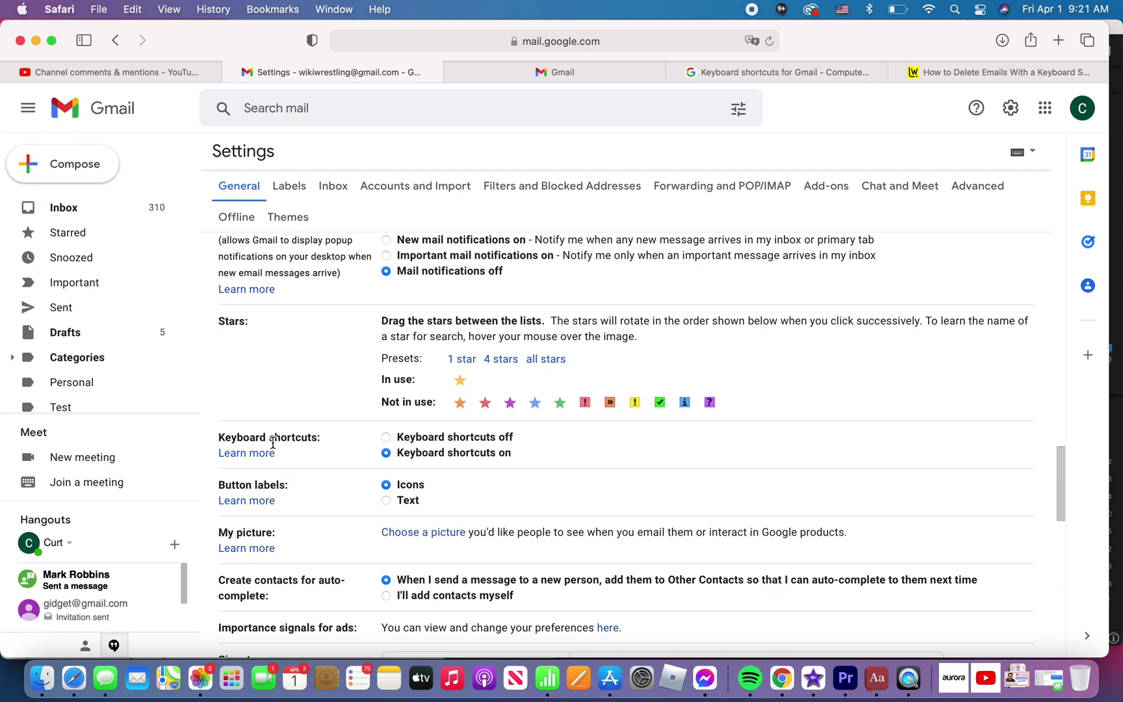
Select 'Keyboard shortcuts off' and save the changes
left_click(386, 436)
left_click(386, 453)
scroll(820, 528, "down", 6)
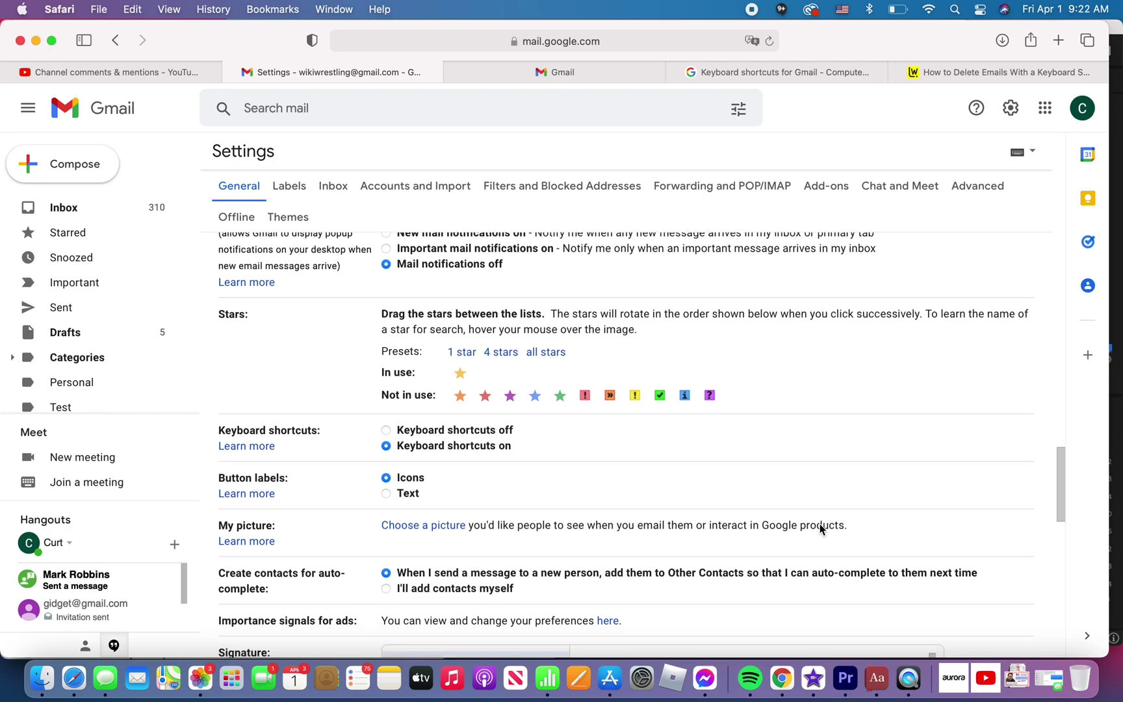
scroll(820, 526, "down", 5)
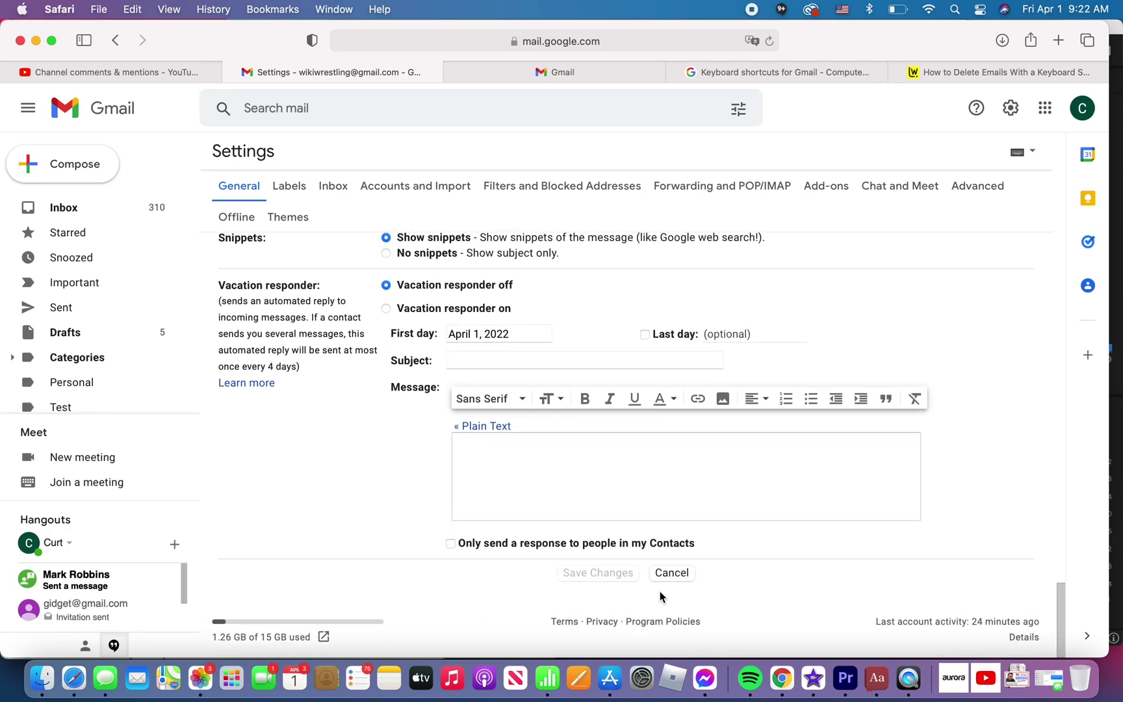
scroll(612, 576, "up", 10)
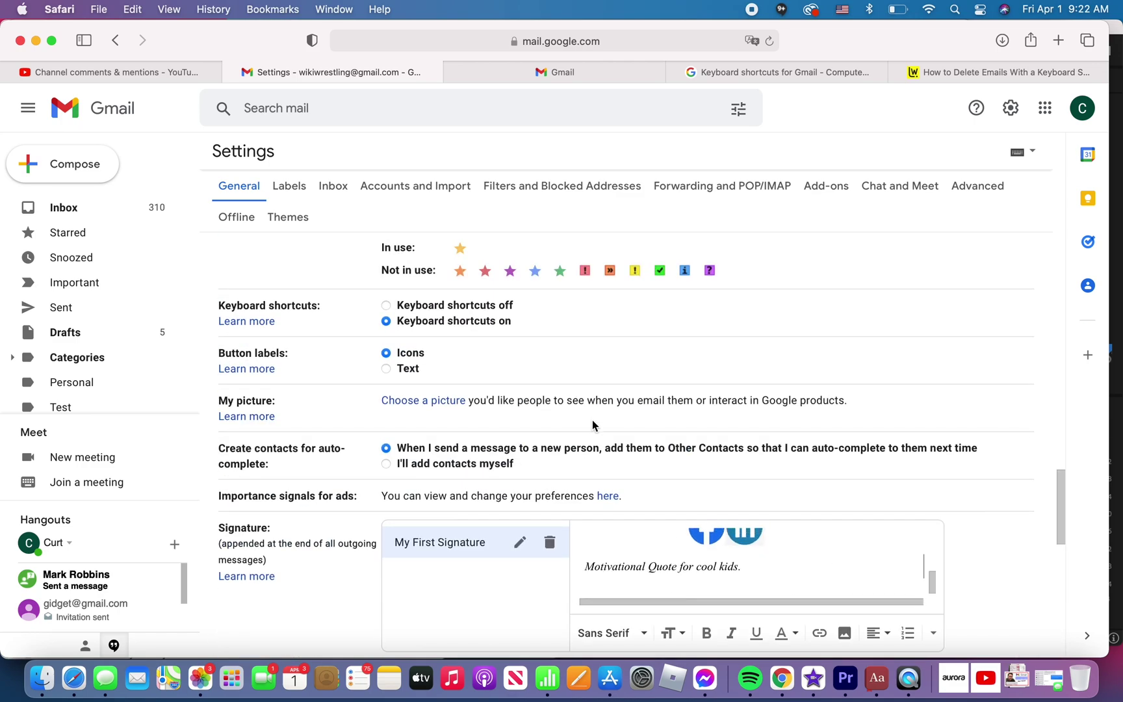
scroll(595, 426, "down", 1)
left_click(386, 251)
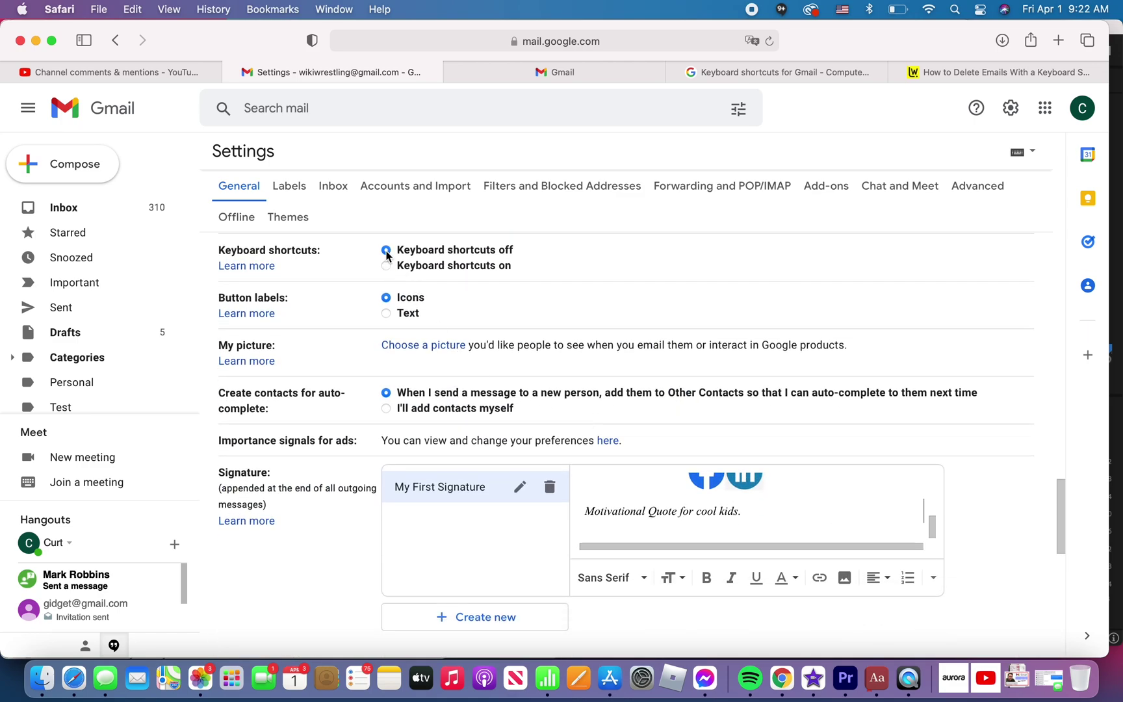
scroll(641, 414, "down", 8)
scroll(639, 442, "down", 1)
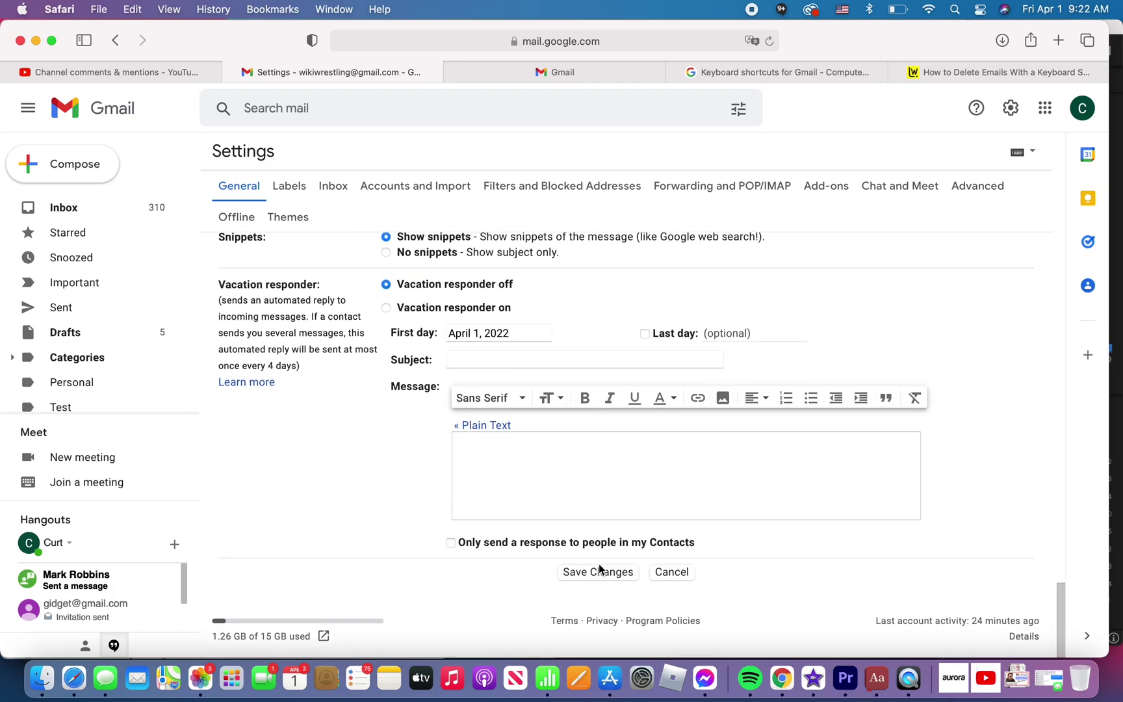
left_click(597, 569)
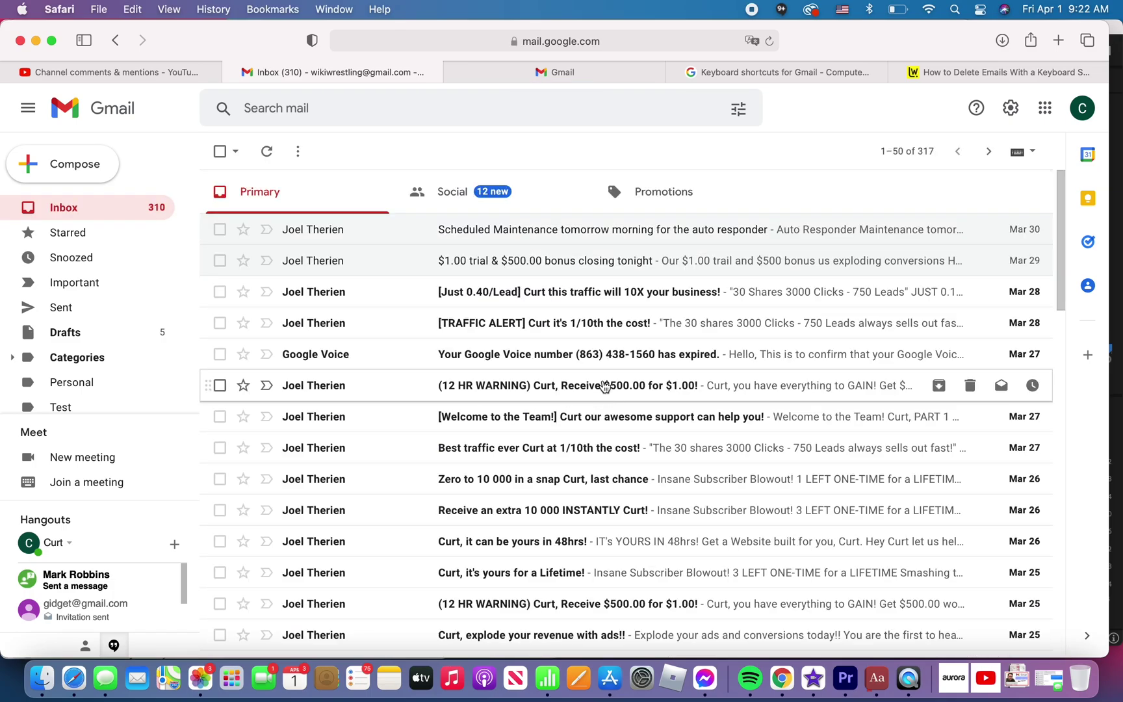
In the General settings page, select 'Keyboard shortcuts on' and save the changes
left_click(1011, 110)
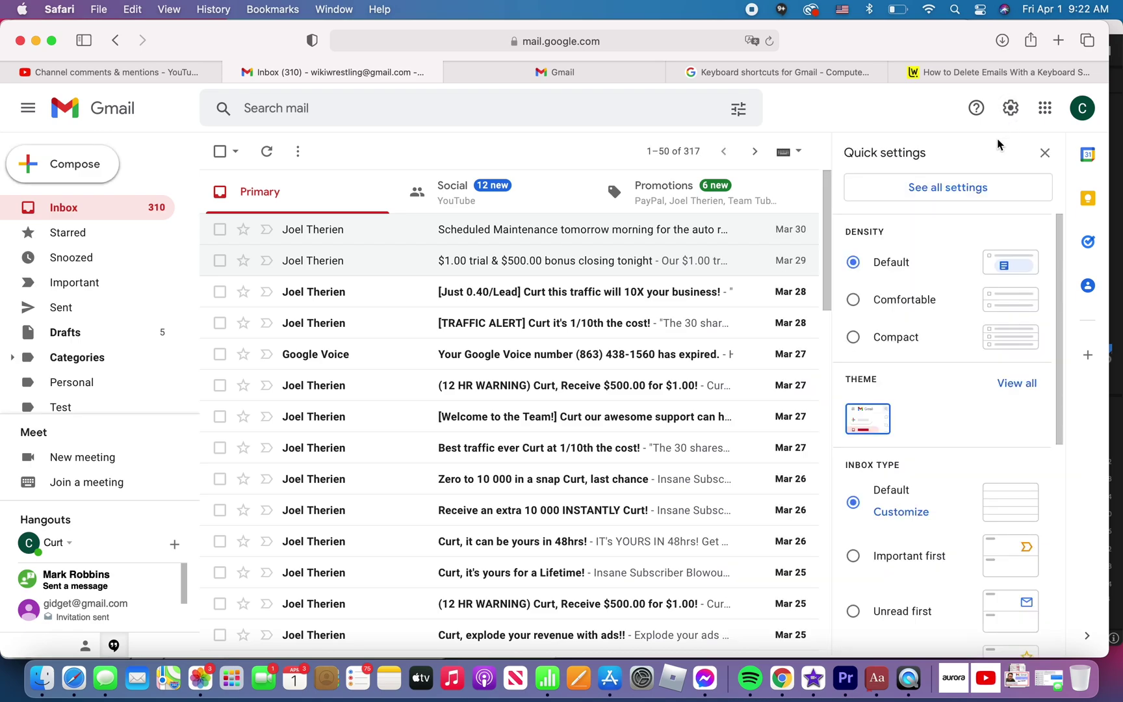
left_click(957, 186)
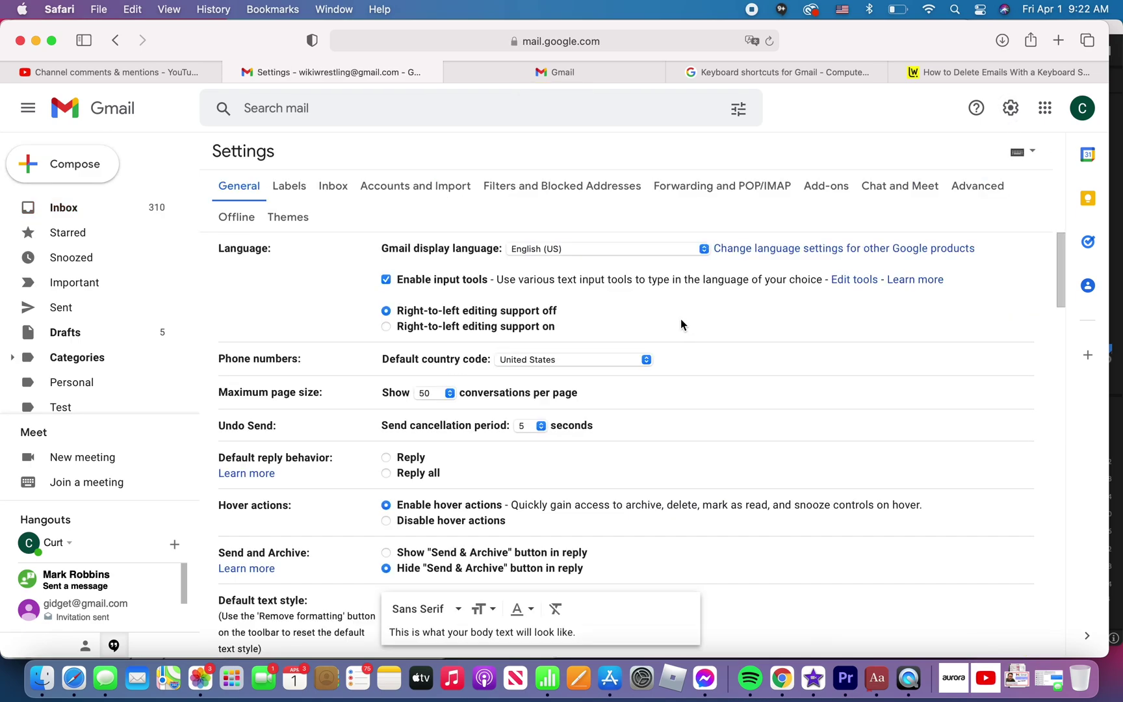
scroll(629, 429, "down", 5)
scroll(629, 435, "down", 8)
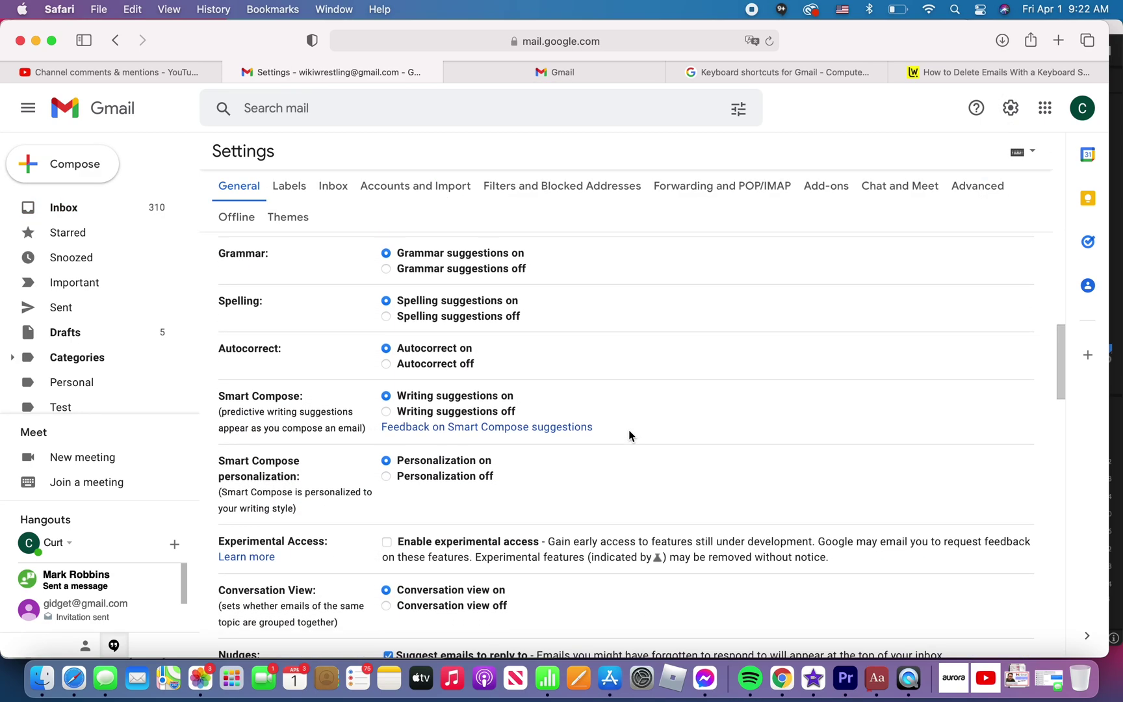
scroll(628, 432, "down", 8)
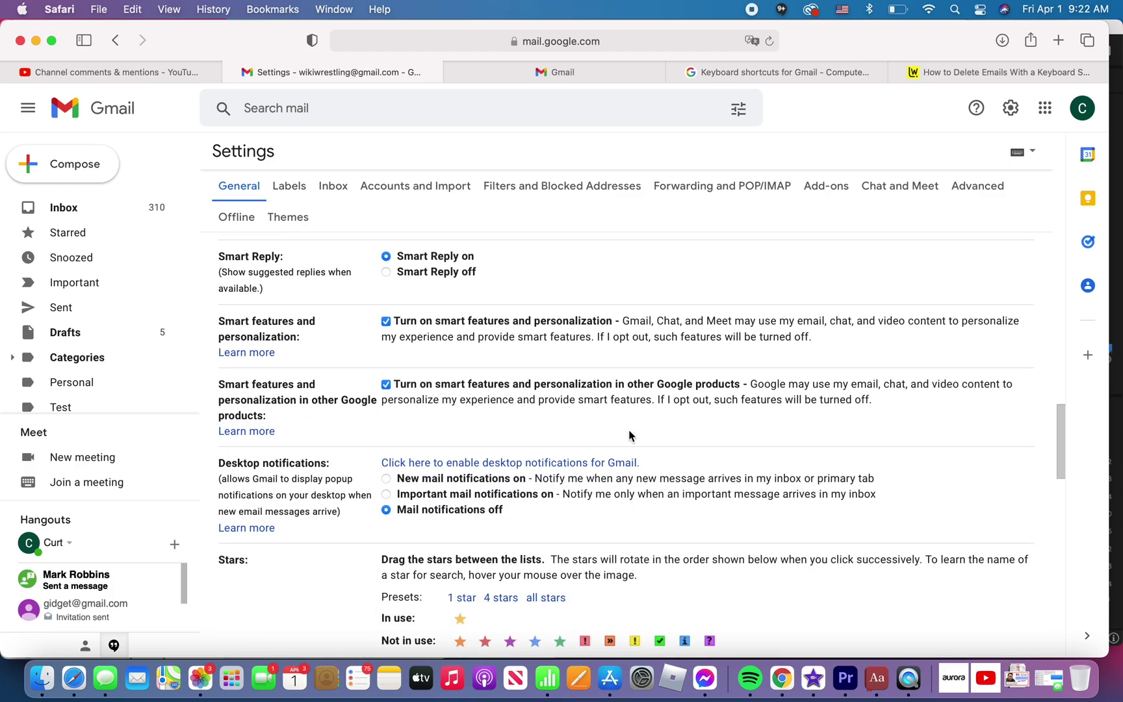
scroll(629, 434, "down", 4)
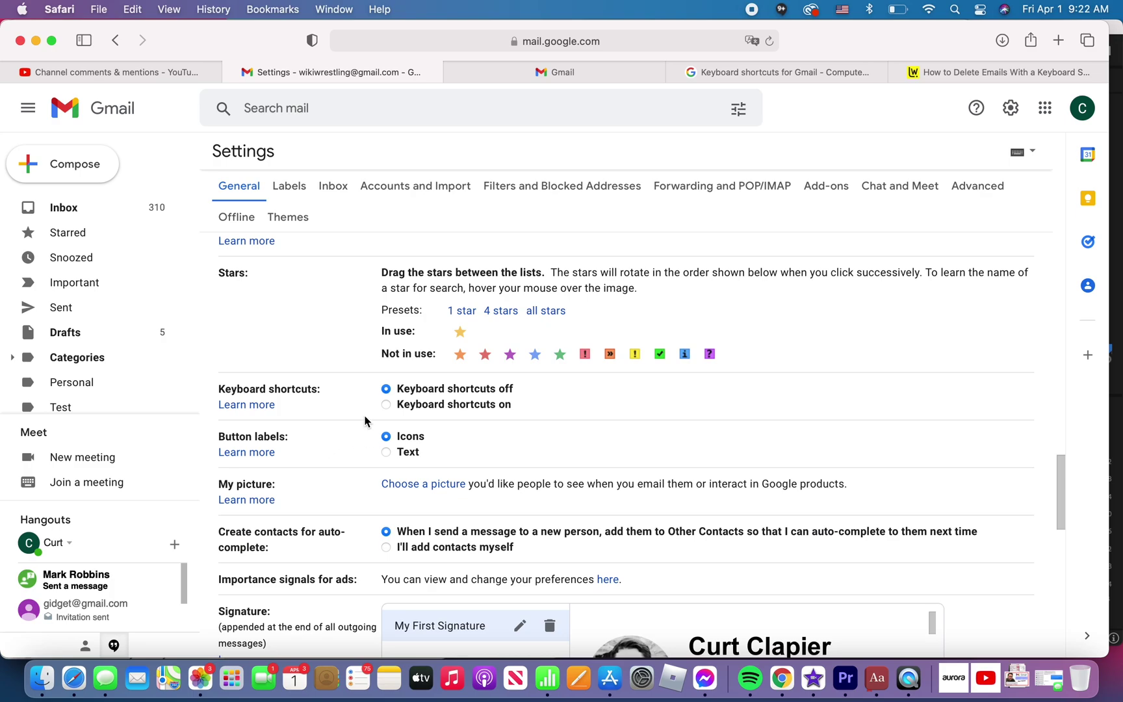
left_click(386, 405)
scroll(622, 472, "down", 5)
scroll(622, 473, "down", 5)
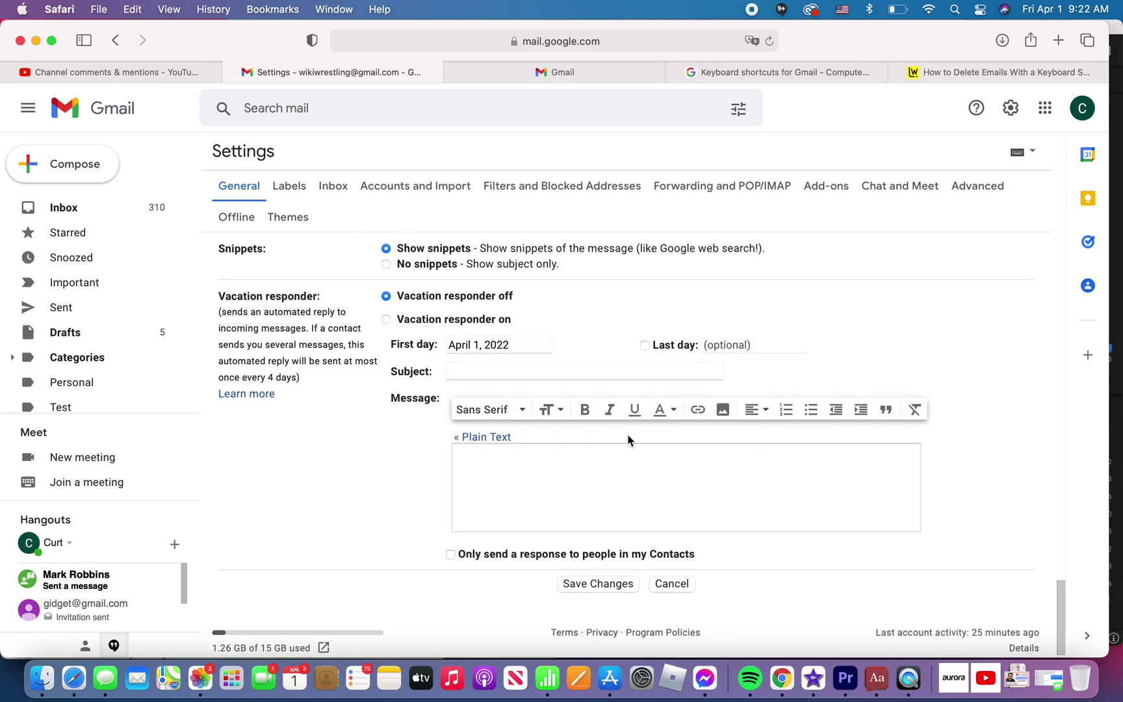
left_click(598, 571)
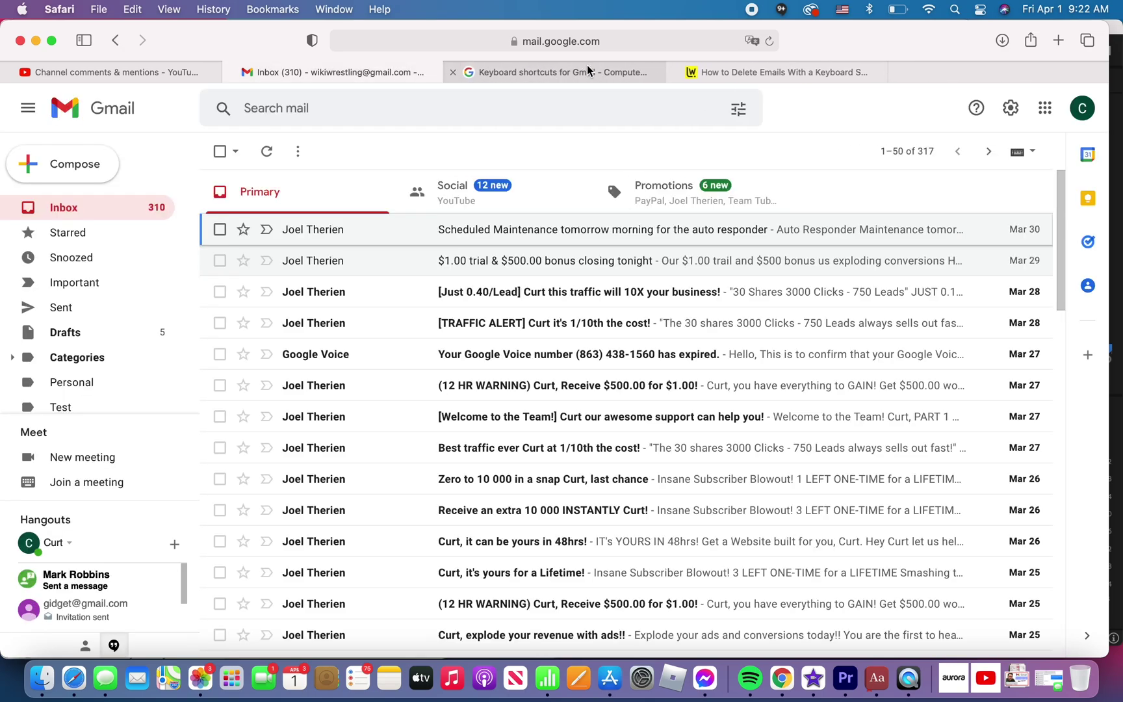
left_click(570, 71)
scroll(374, 334, "up", 10)
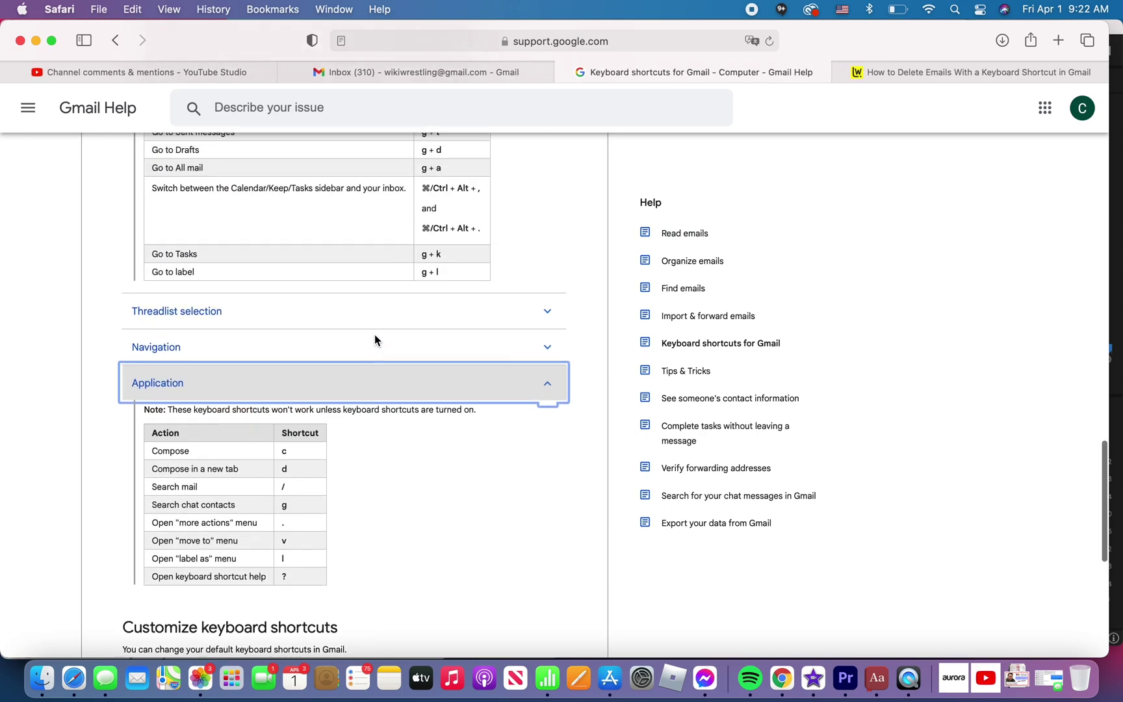
scroll(375, 334, "up", 8)
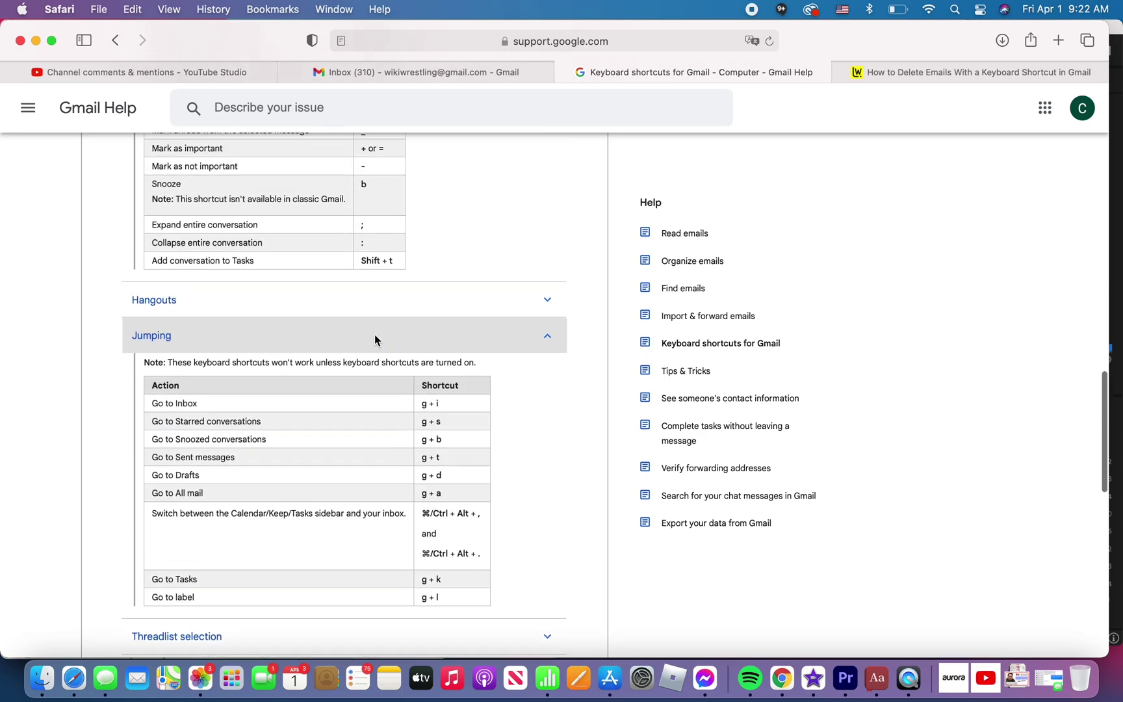
scroll(375, 339, "down", 4)
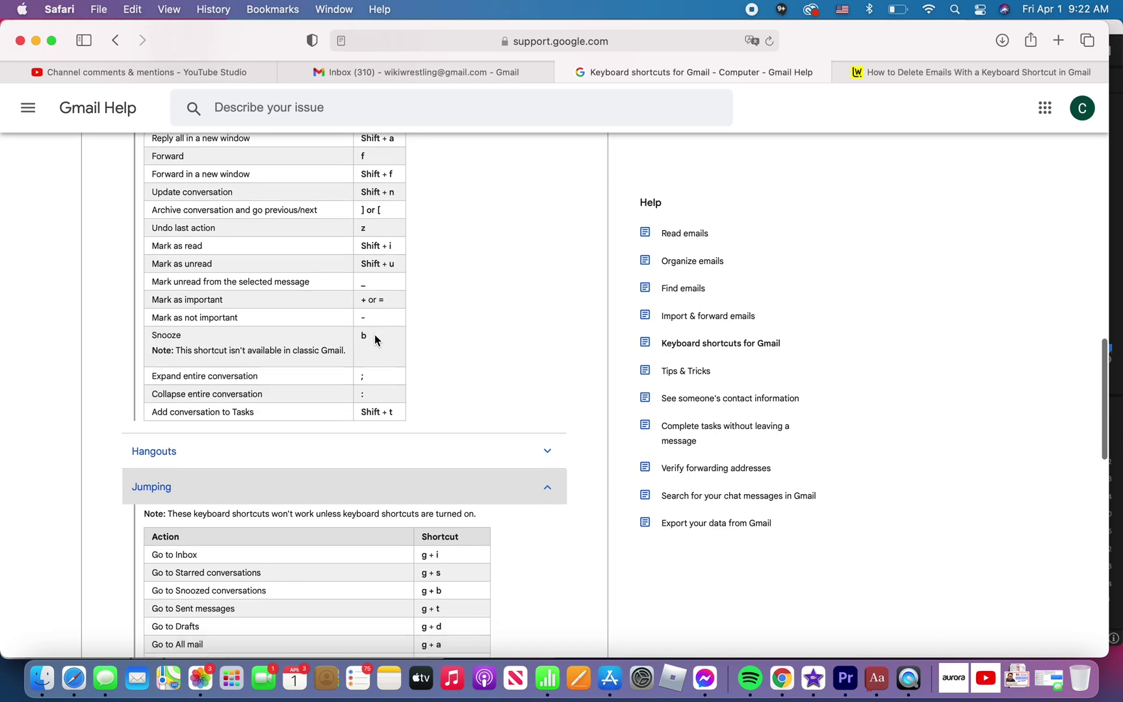
scroll(386, 233, "up", 5)
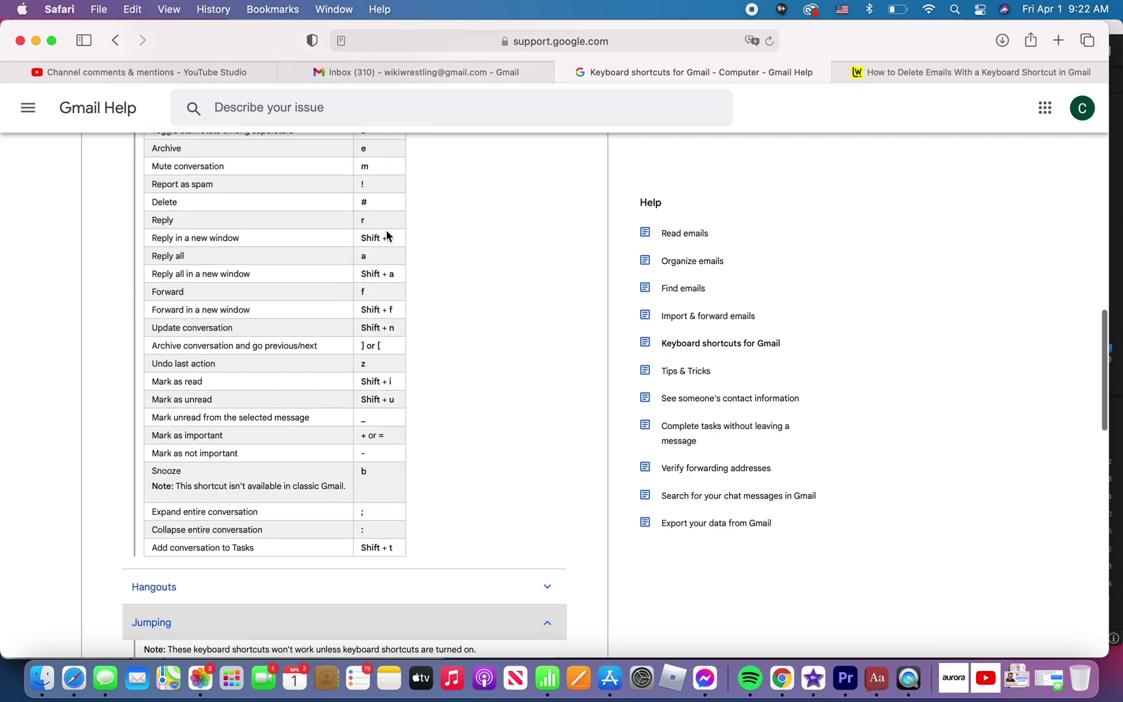
scroll(386, 233, "down", 5)
scroll(386, 230, "down", 1)
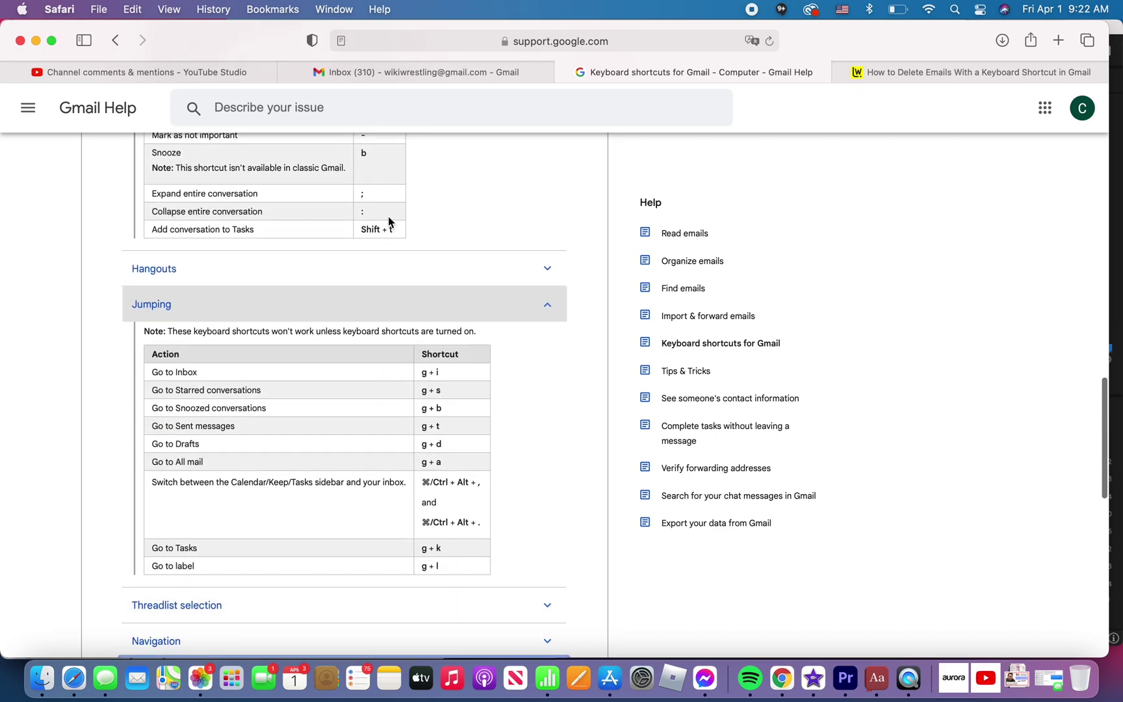
left_click(407, 73)
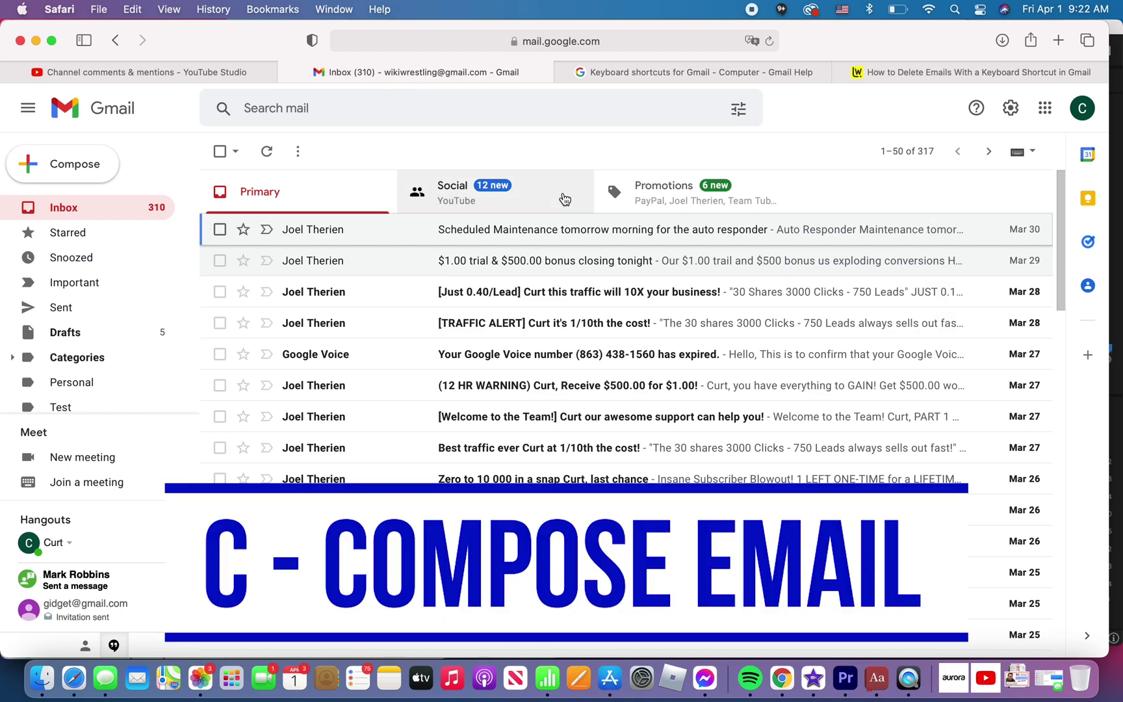
Start a new message and address it to the saved contact from the To suggestions
key("c")
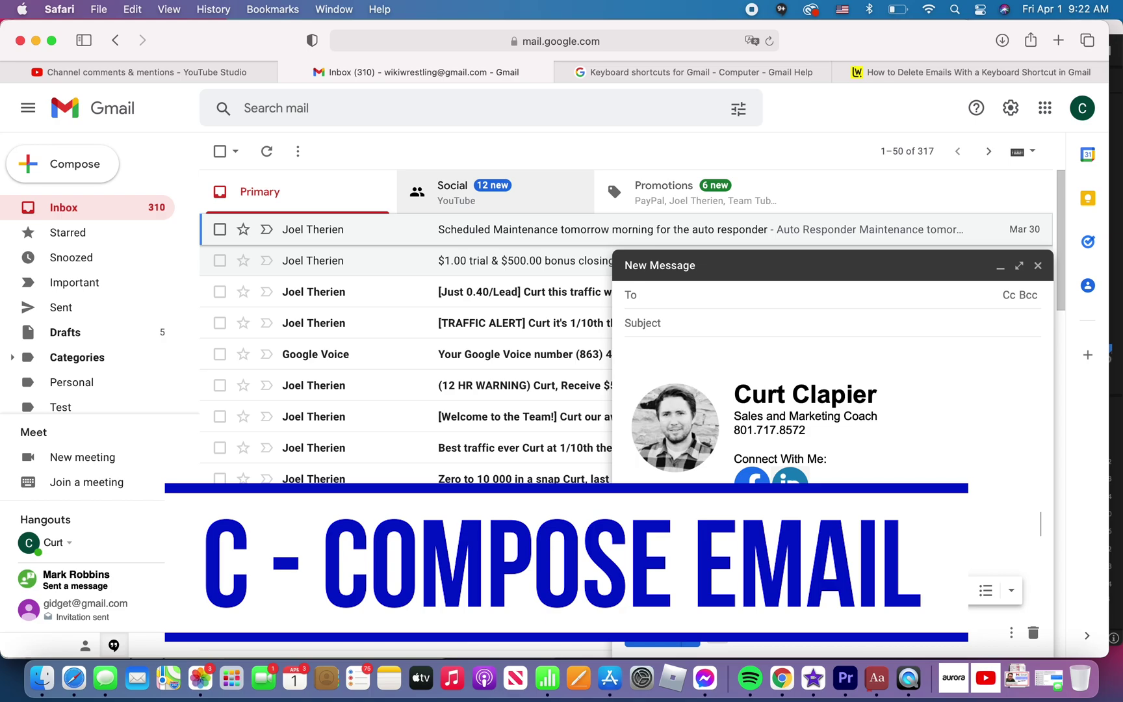
type("gid")
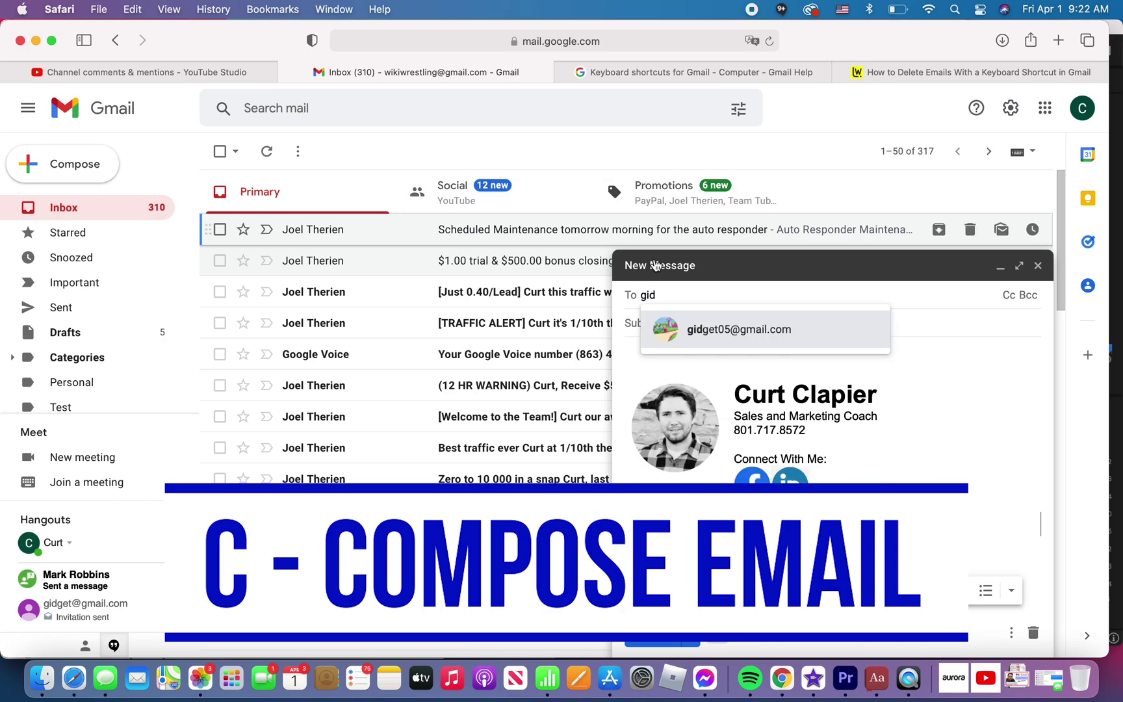
left_click(685, 328)
Give the message the subject 'Hi', then switch to the YouTube Studio comments
type("a")
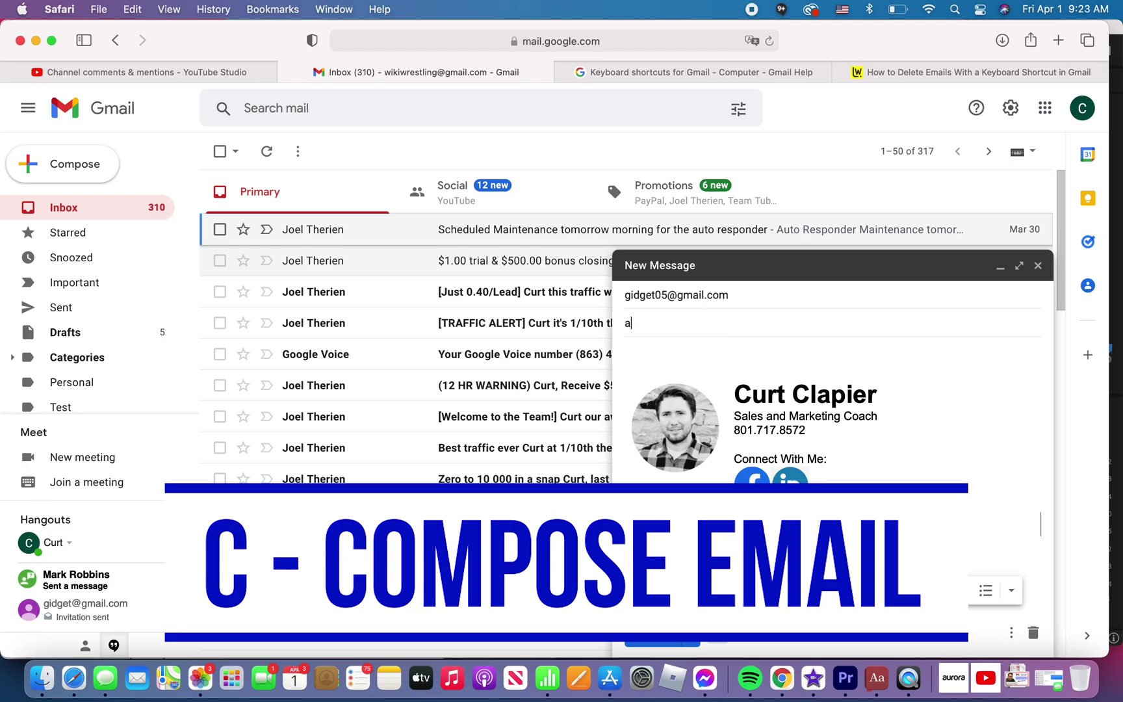
key("BackSpace")
type("Hi")
left_click(710, 353)
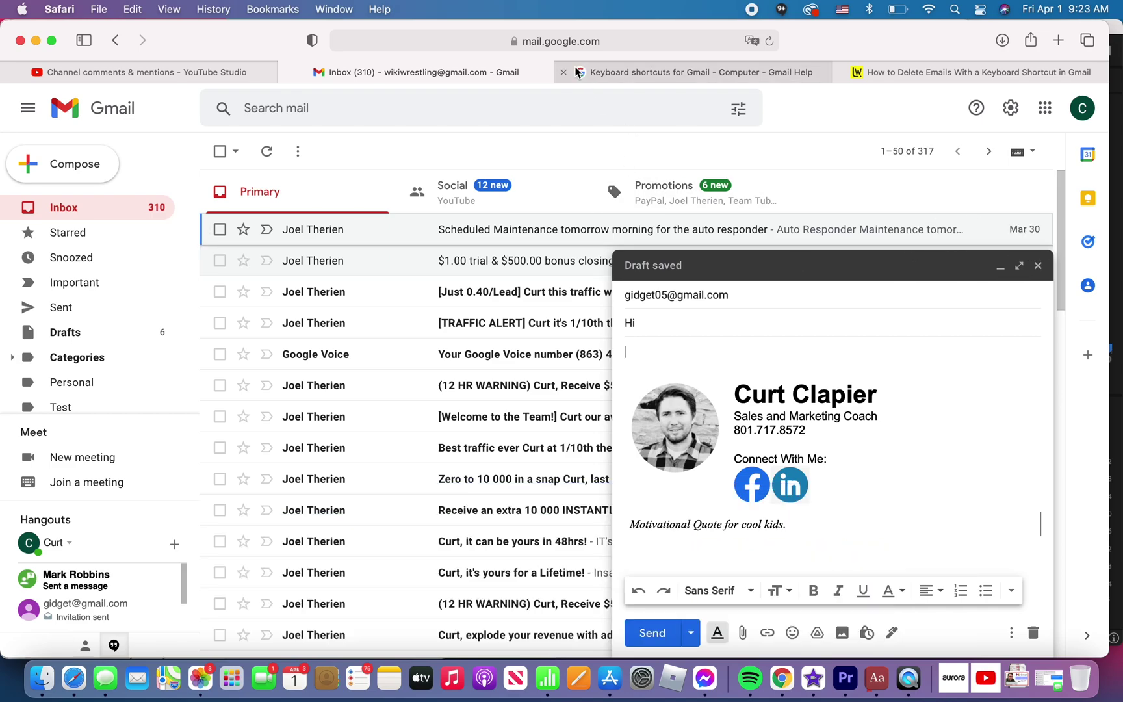
left_click(144, 72)
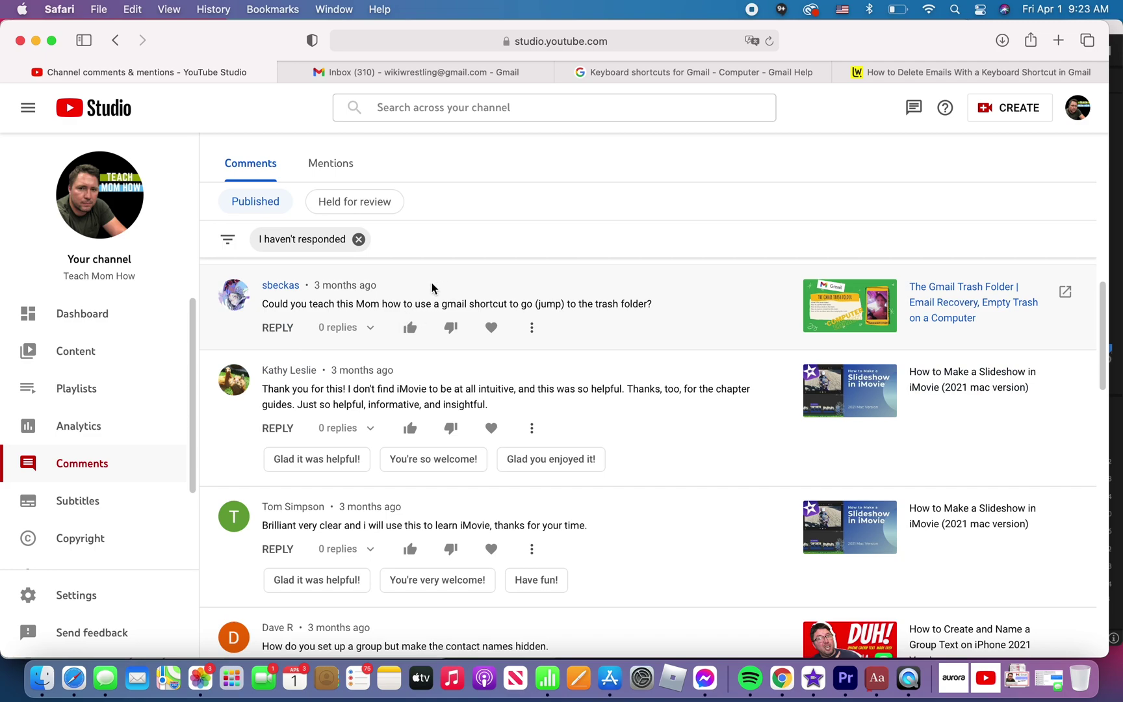
Return from YouTube Studio to the Gmail Inbox tab
mouse_move(526, 74)
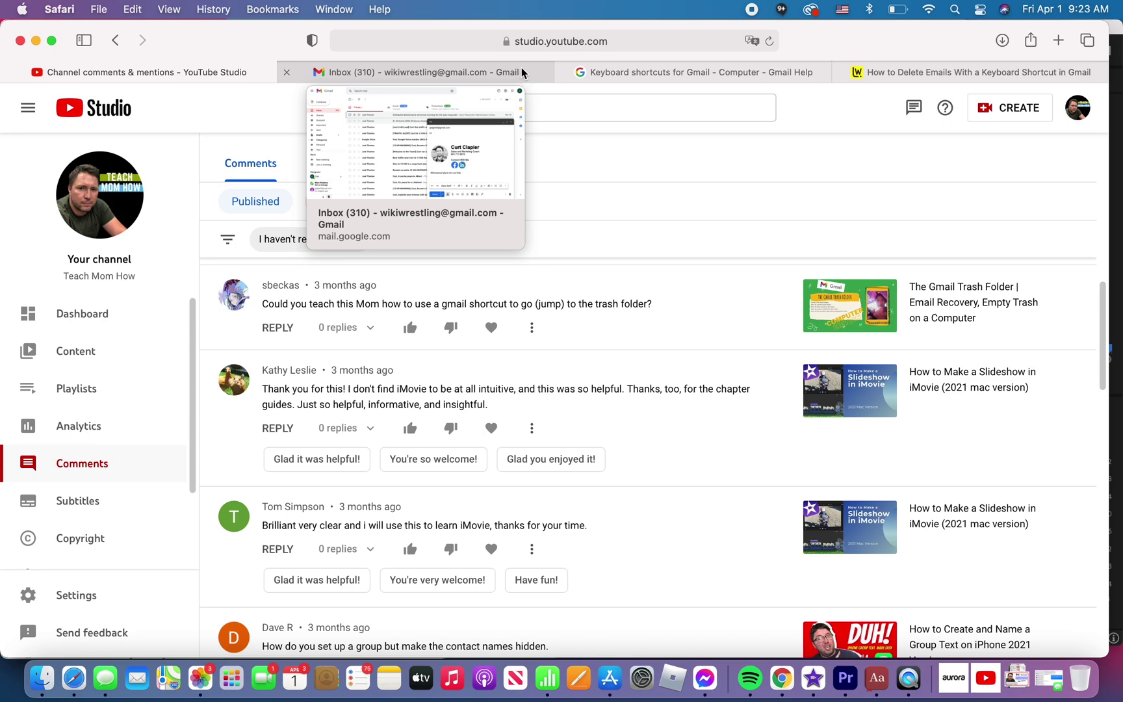
mouse_move(478, 69)
Close the Hi draft and open the Trash folder from the sidebar
left_click(476, 72)
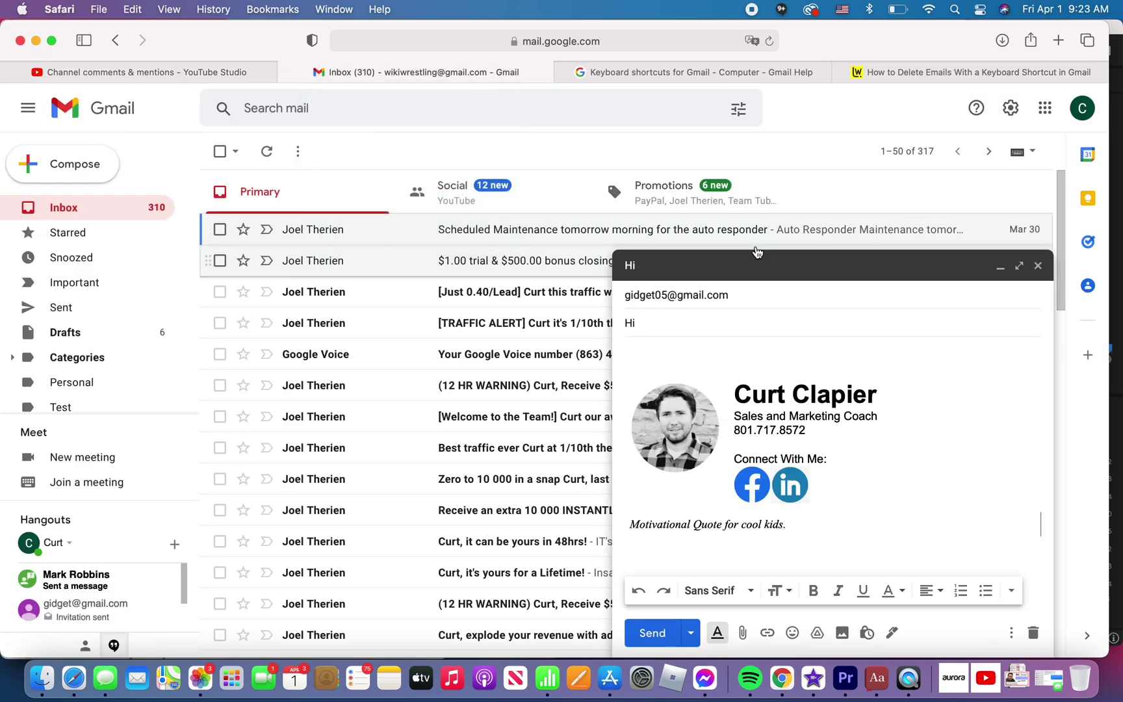
left_click(1037, 266)
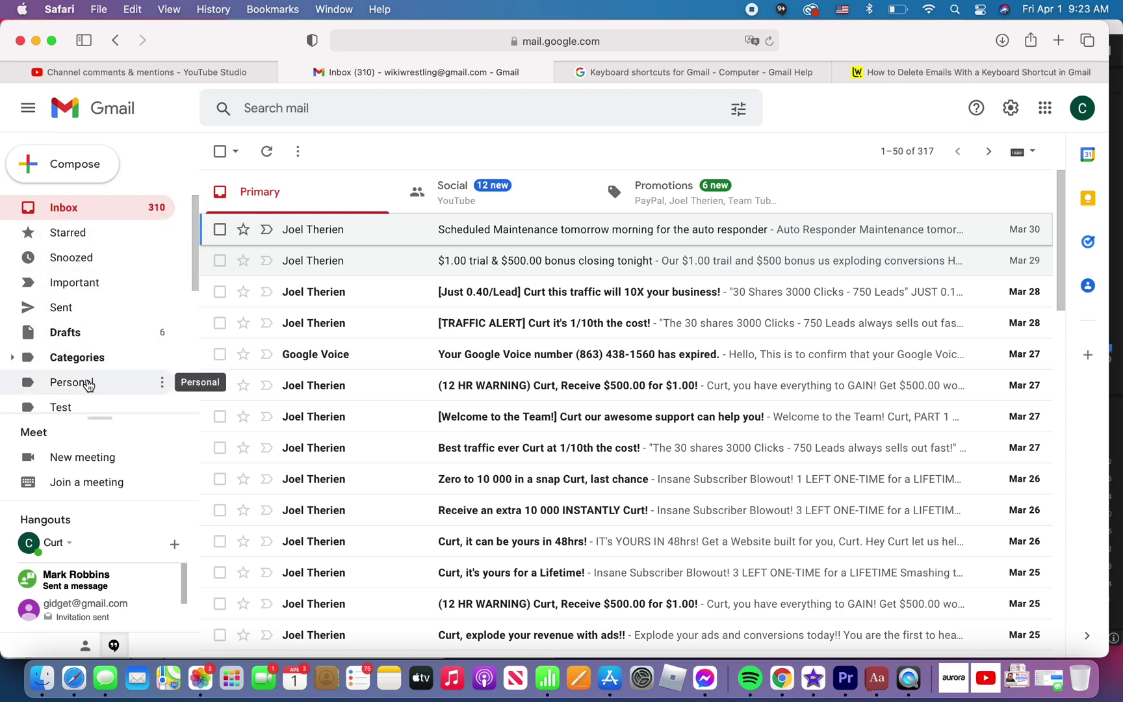
scroll(88, 385, "down", 1)
scroll(88, 385, "down", 3)
scroll(88, 385, "up", 2)
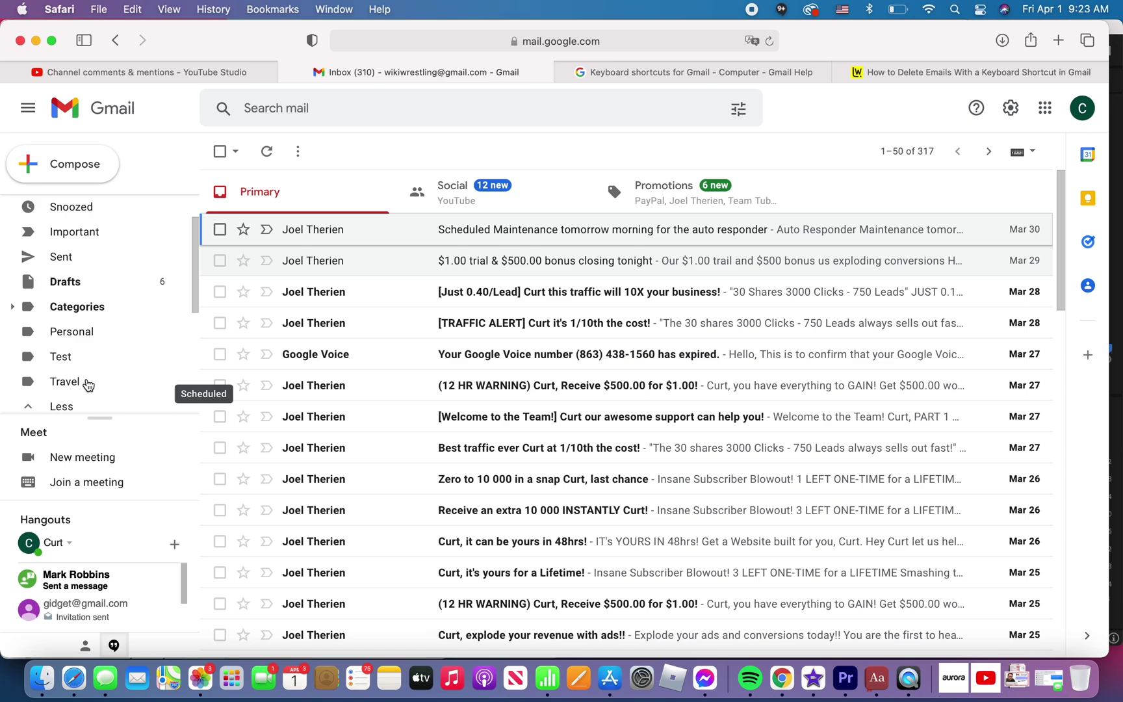
scroll(88, 384, "down", 1)
scroll(88, 385, "down", 5)
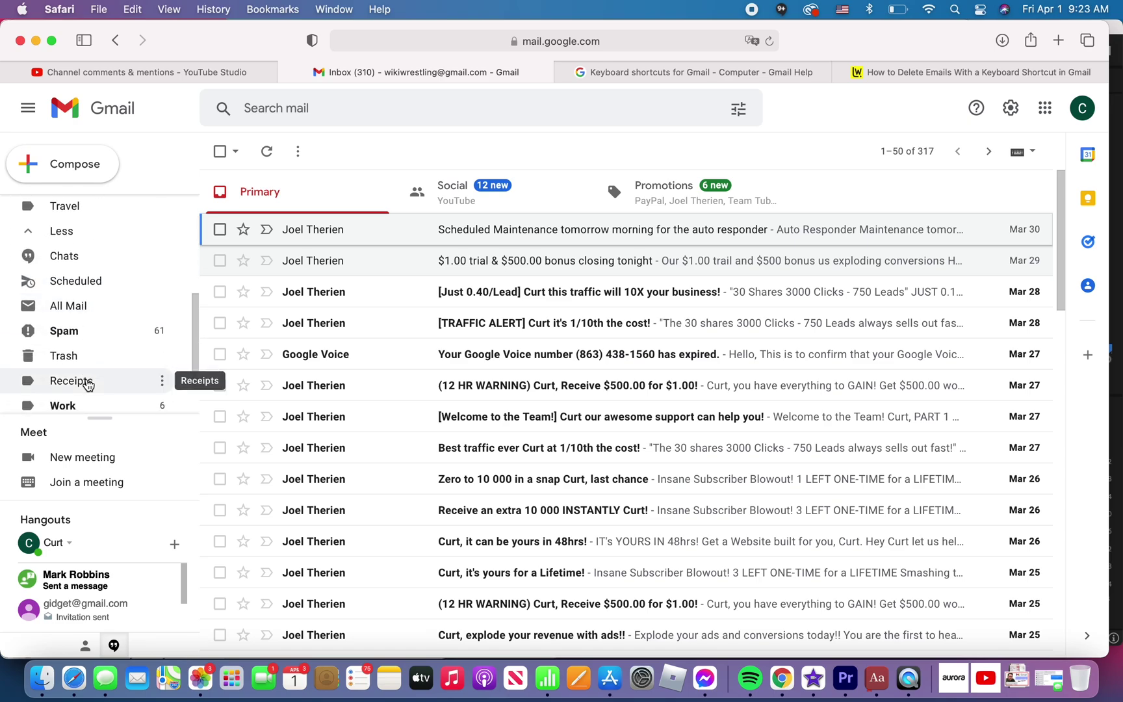
left_click(75, 355)
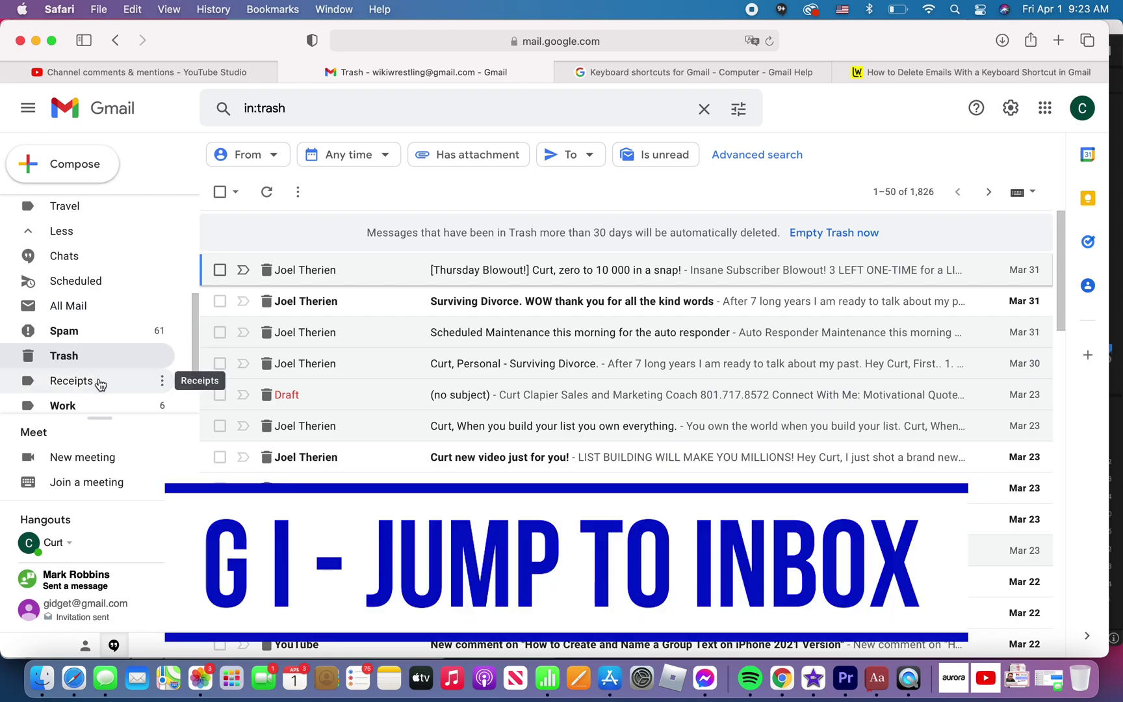
Jump between Inbox (g i), Drafts (g d) and Sent Mail (g t), ending back in Inbox
key("g")
key("i")
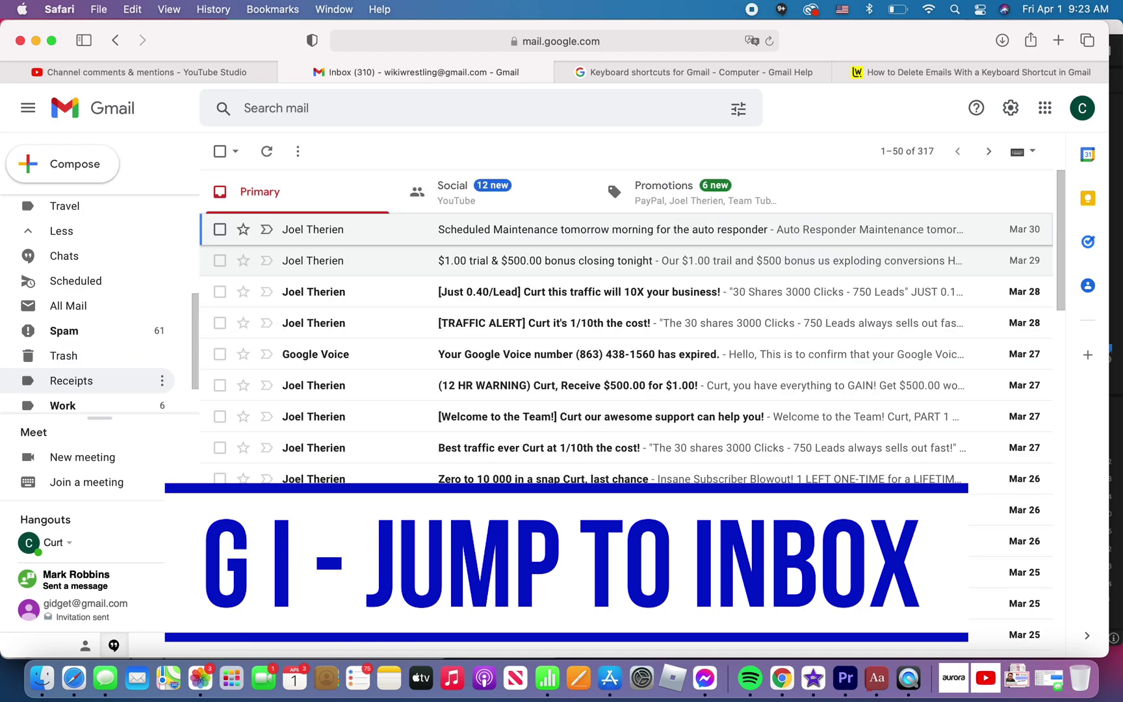
scroll(85, 321, "up", 5)
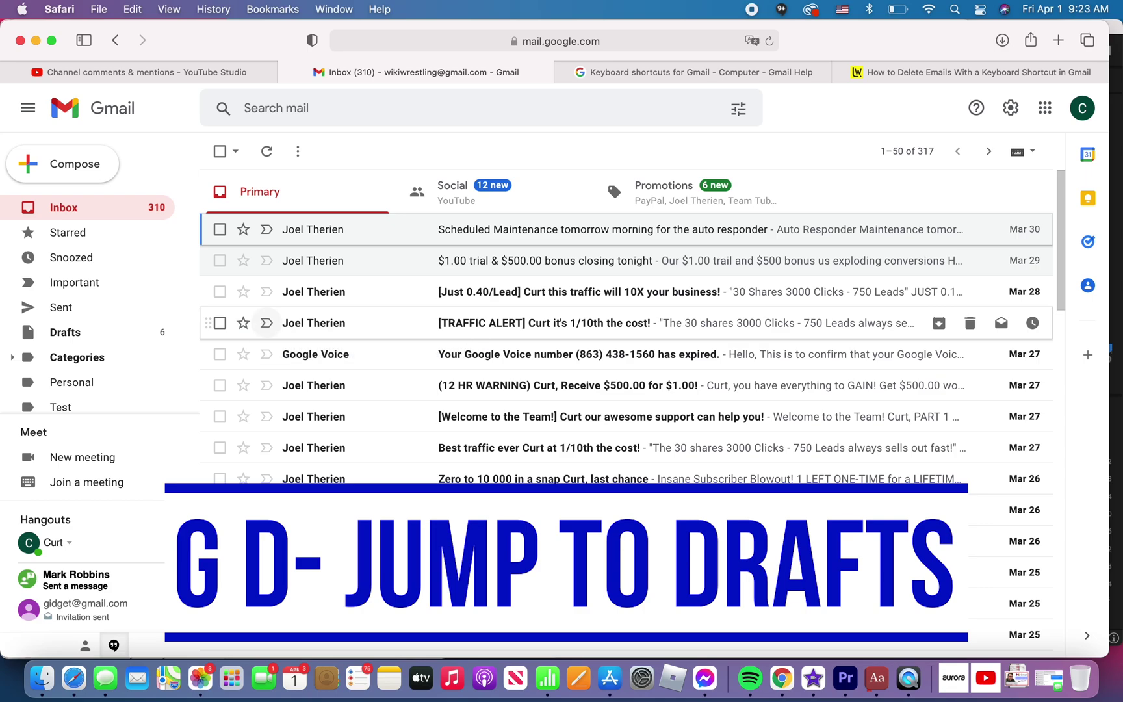
key("g")
key("d")
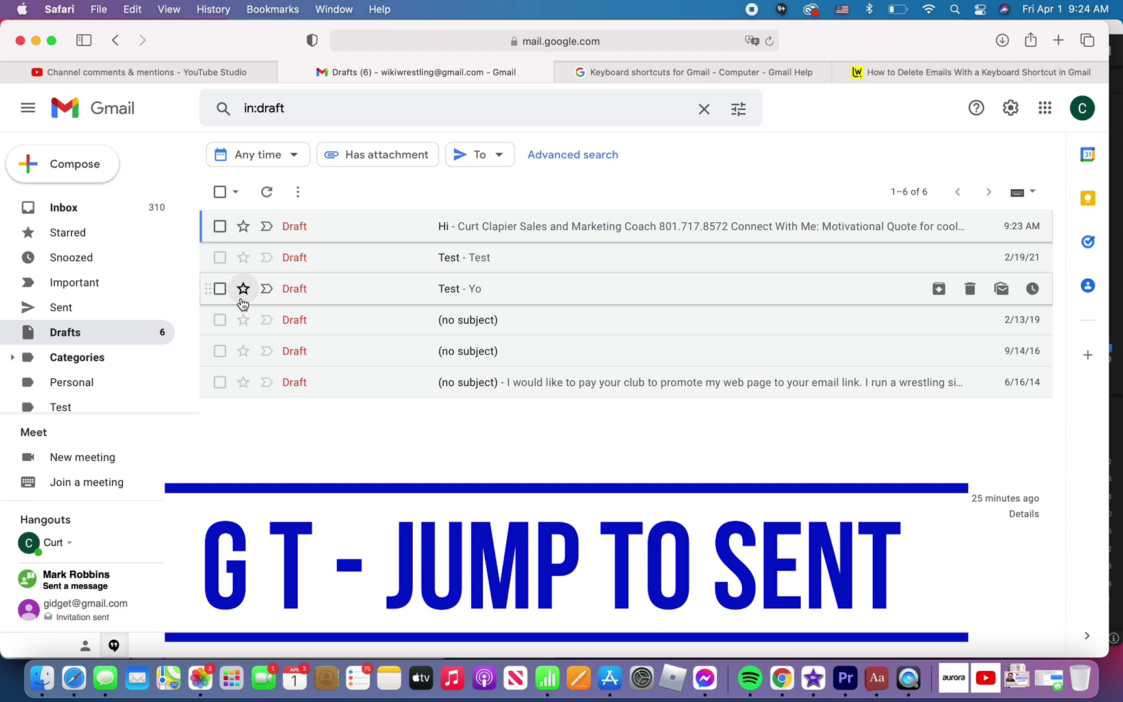
key("g")
key("t")
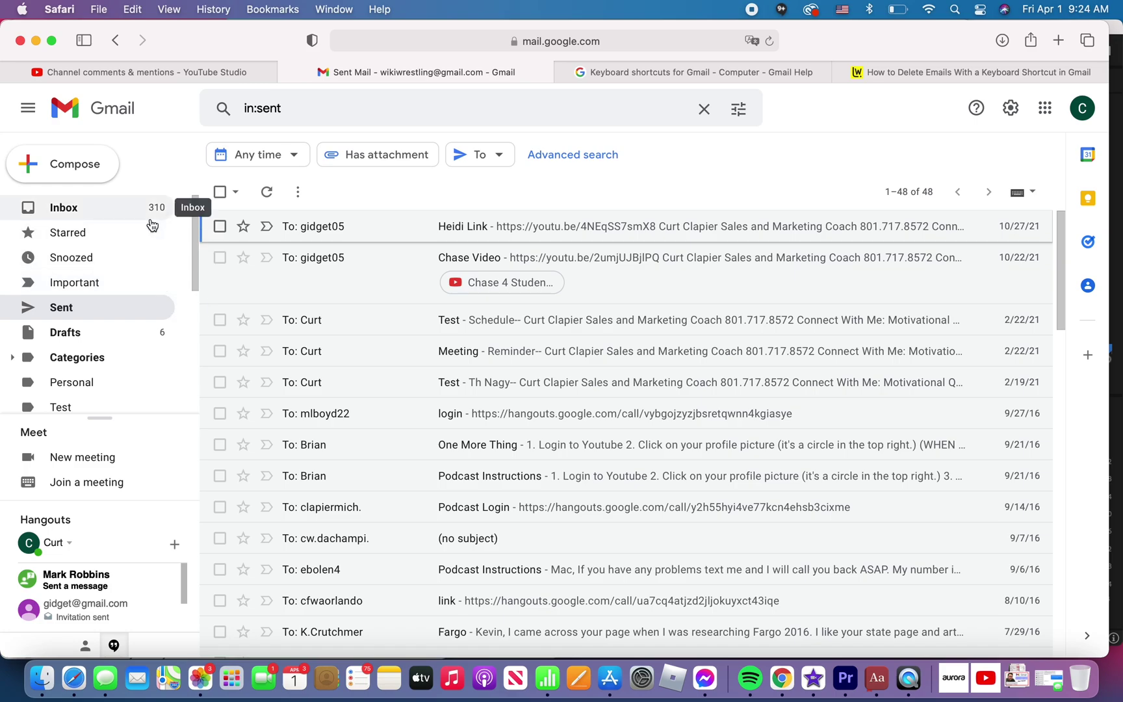
key("g")
key("i")
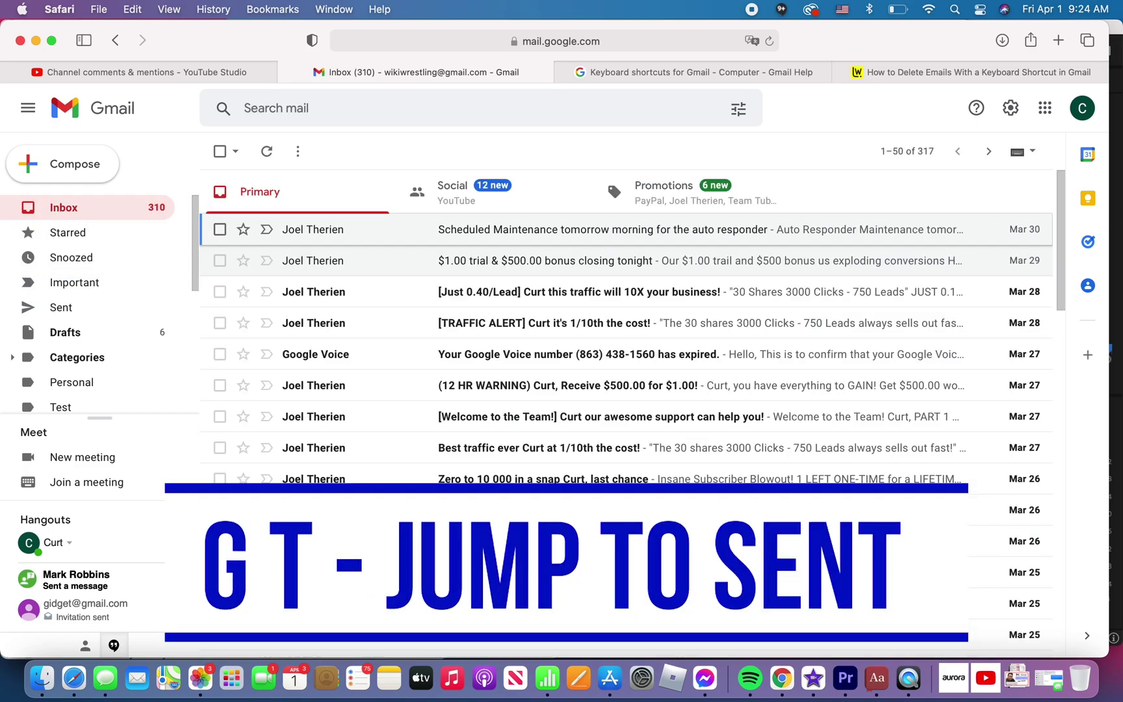
Jump to Sent Mail with g, t, then to Drafts with g, d to view the six drafts
key("g")
key("t")
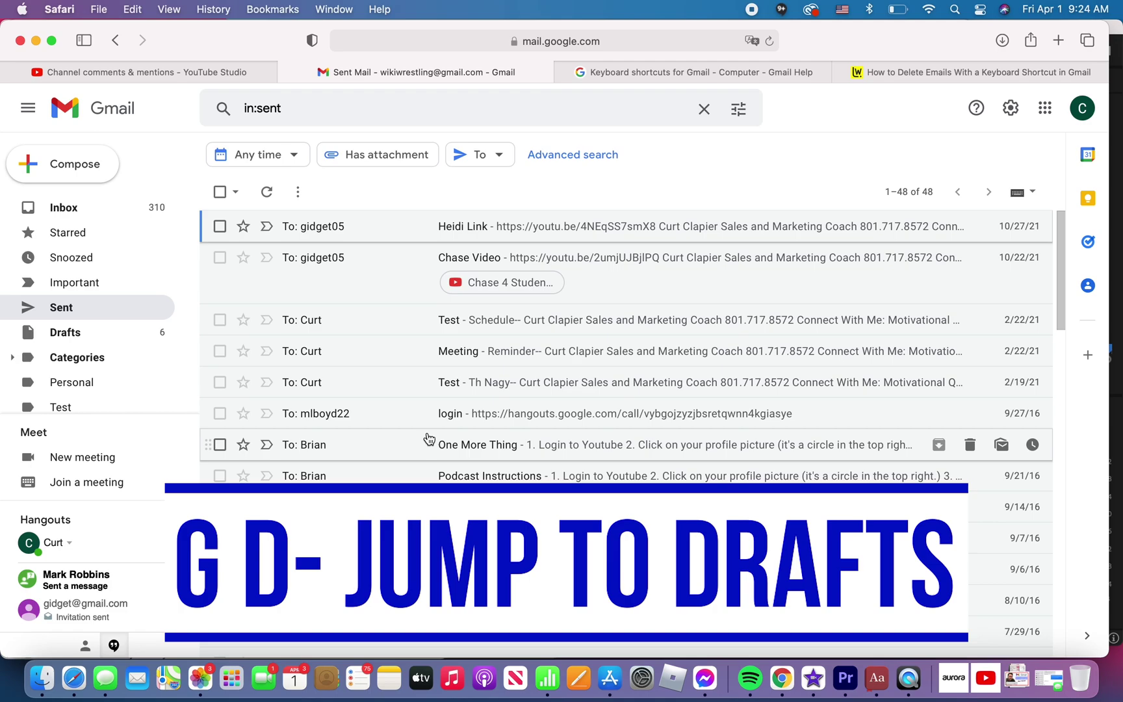
key("g")
key("d")
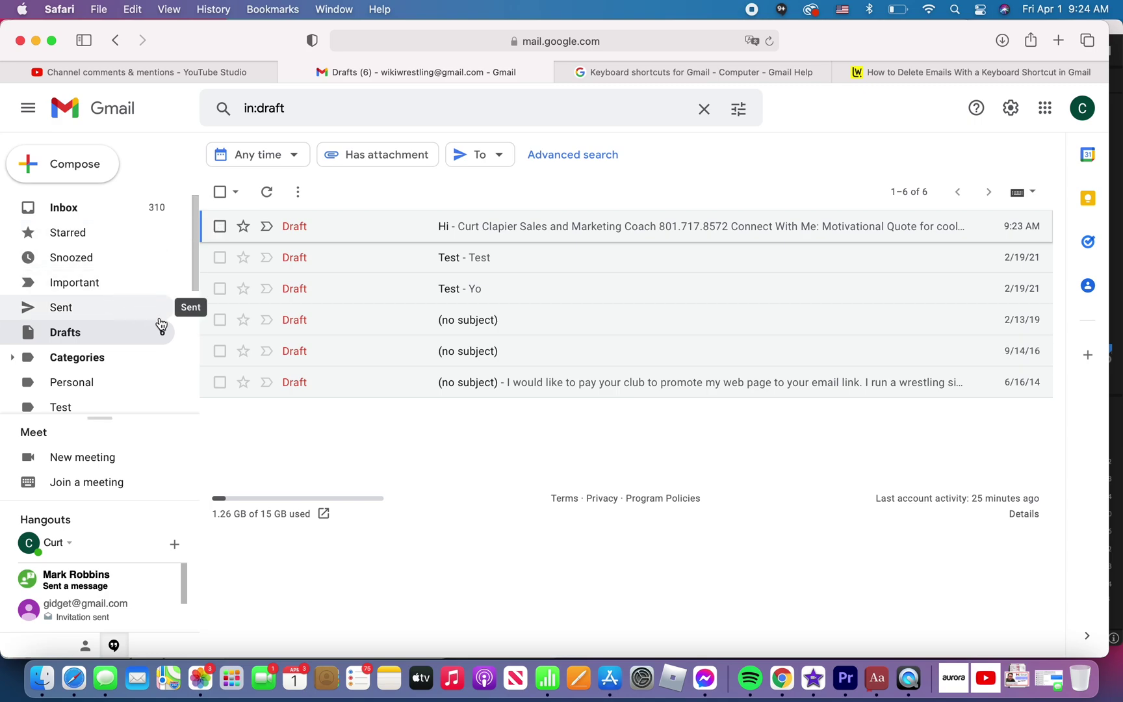
scroll(134, 323, "down", 2)
scroll(135, 323, "down", 3)
scroll(136, 323, "up", 5)
Return to the Inbox with g, i and trash the Scheduled Maintenance email
key("g")
key("i")
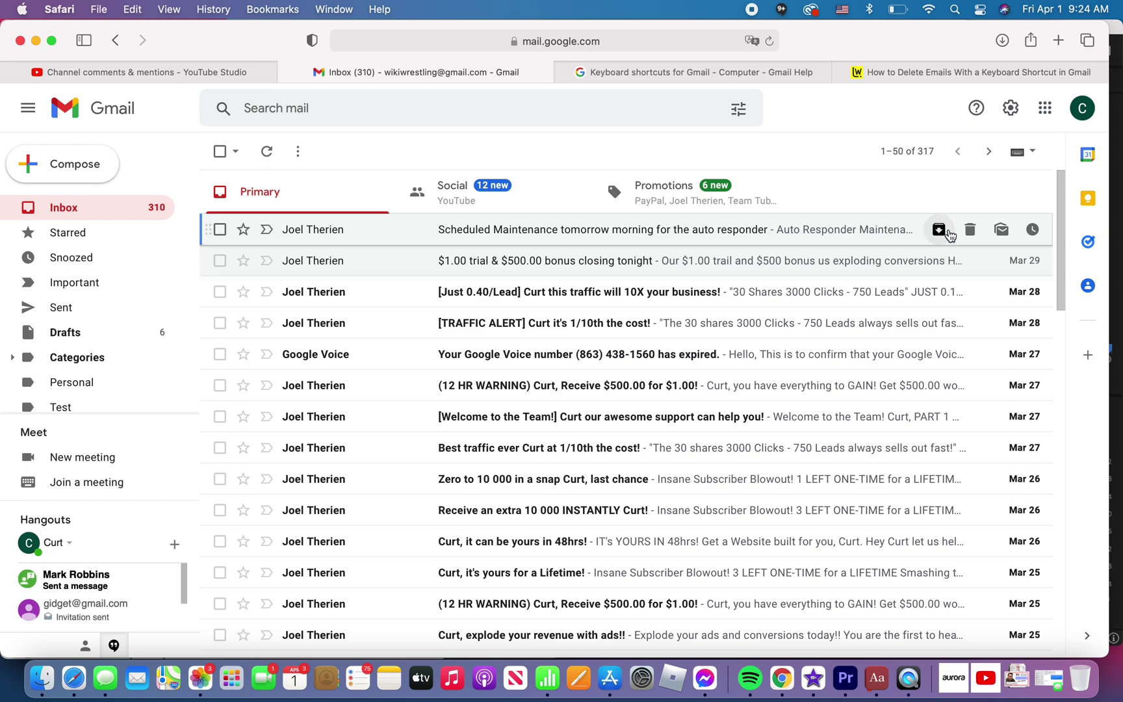
left_click(971, 231)
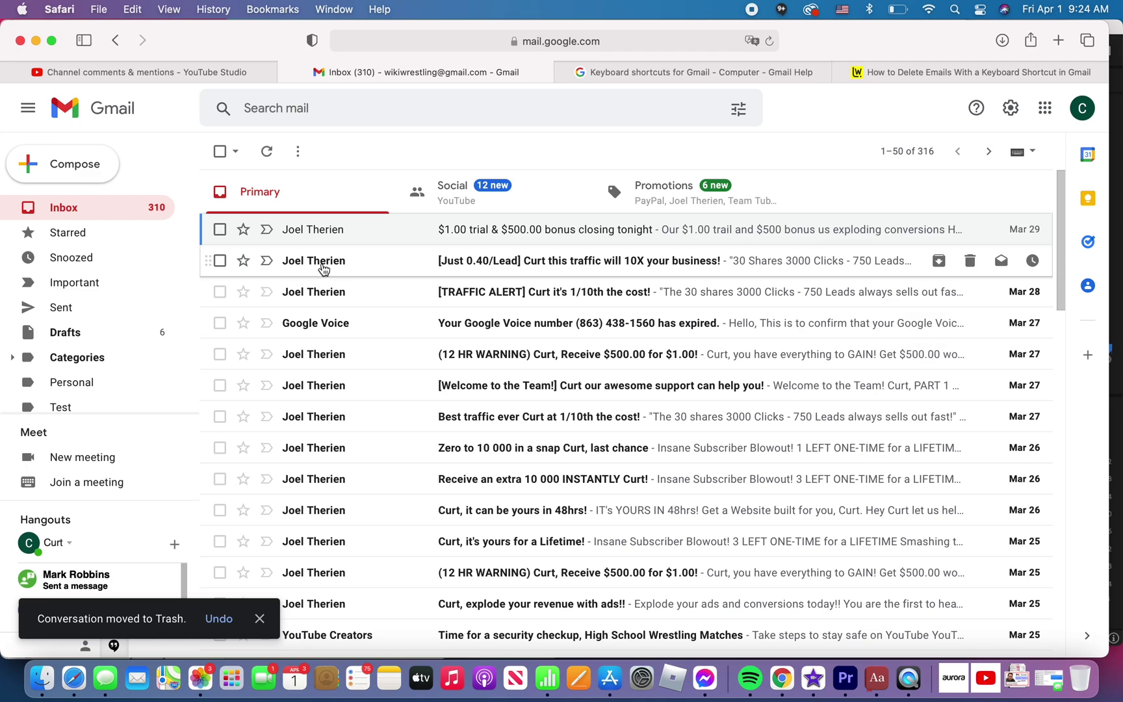
Trash the $1.00 trial, Just 0.40/Lead, TRAFFIC ALERT and Google Voice emails with Shift+3
left_click(220, 231)
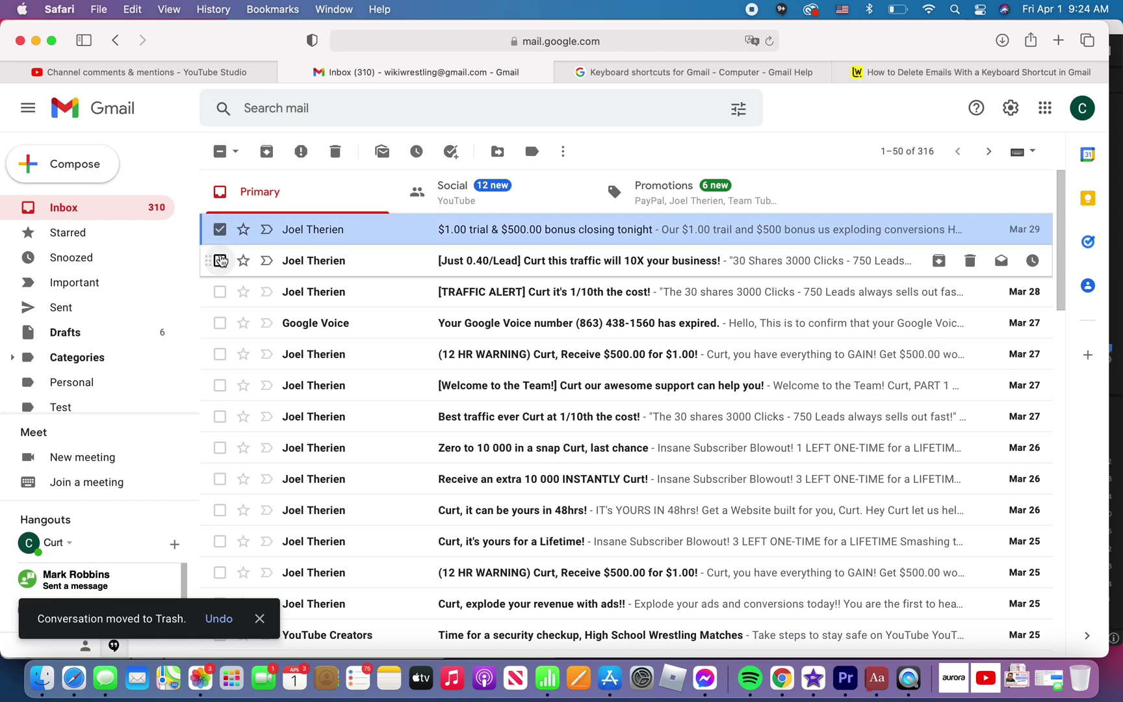
left_click(220, 261)
left_click(220, 292)
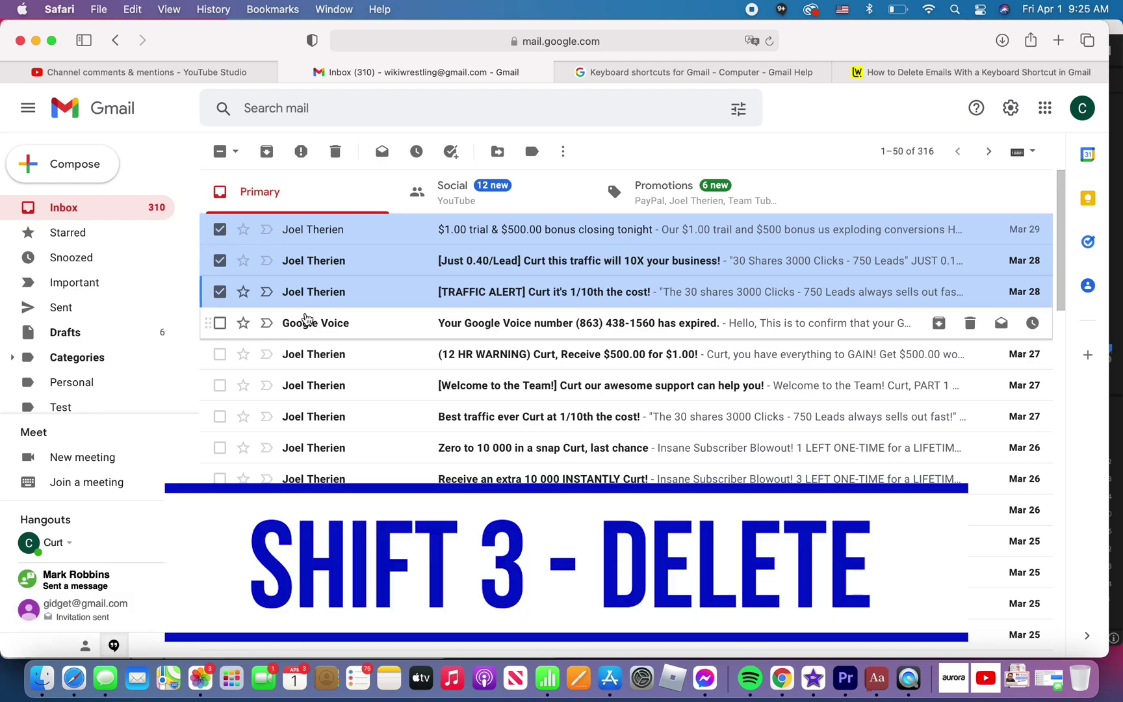
key("shift+3")
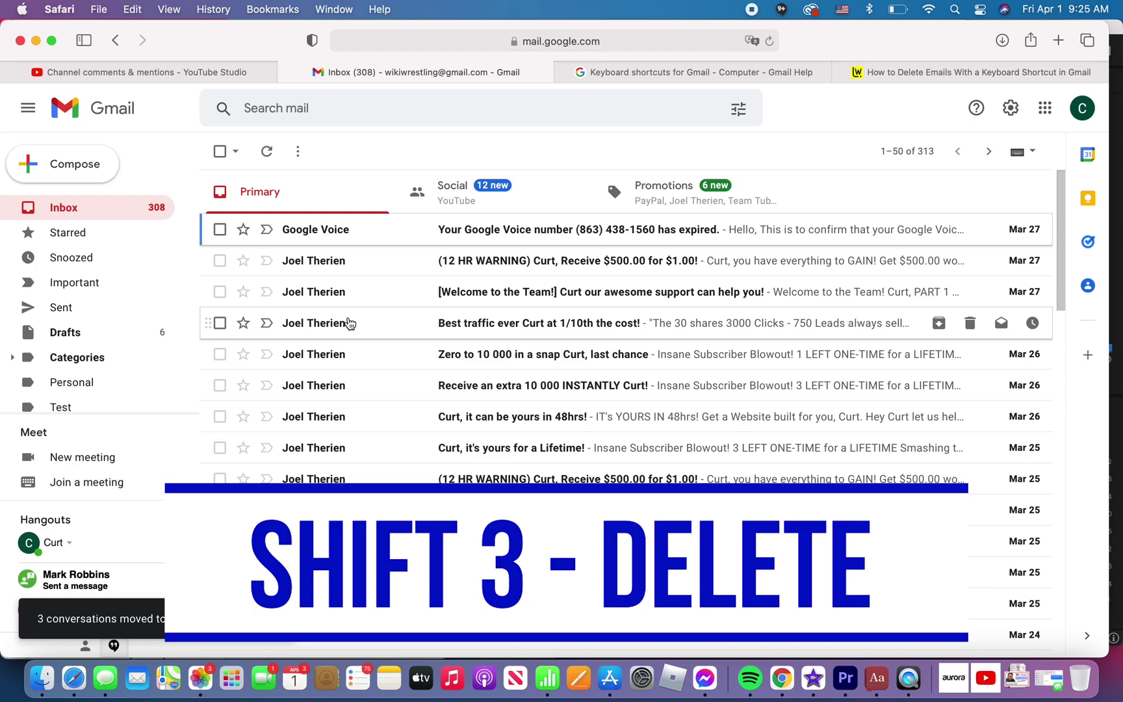
left_click(219, 229)
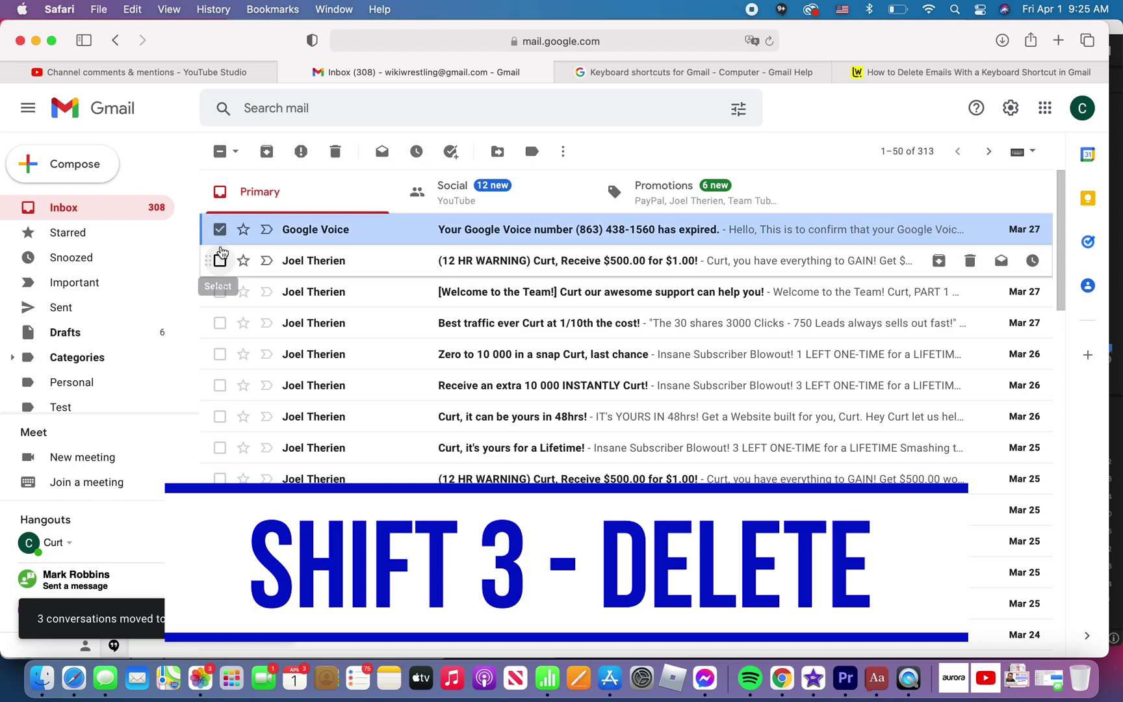
key("shift+3")
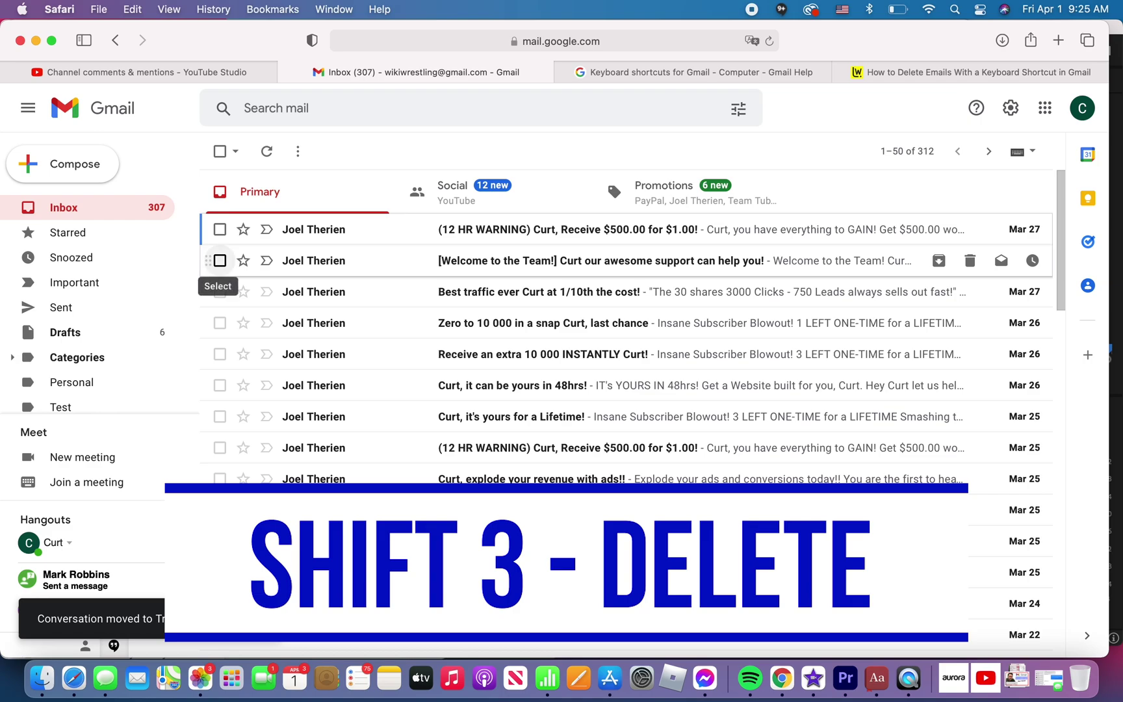
Open and delete the 12 HR WARNING, Welcome to the Team and Zero to 10 000 emails with Shift+3
left_click(336, 229)
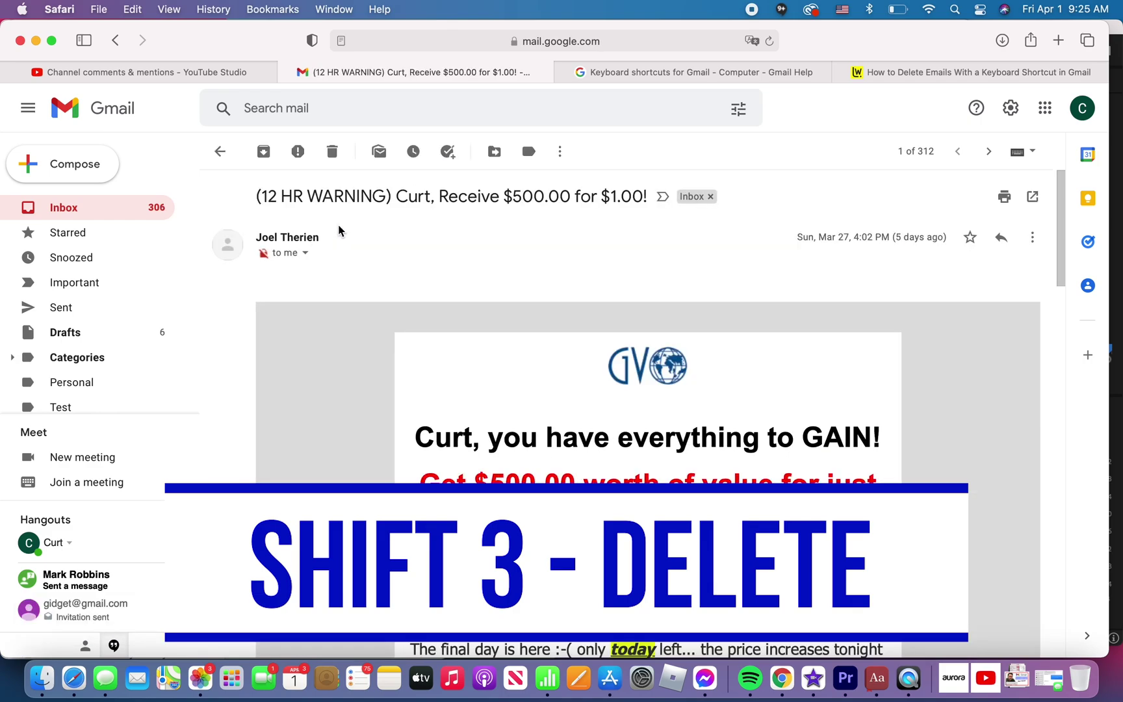
scroll(581, 414, "down", 3)
scroll(580, 419, "up", 3)
key("shift+3")
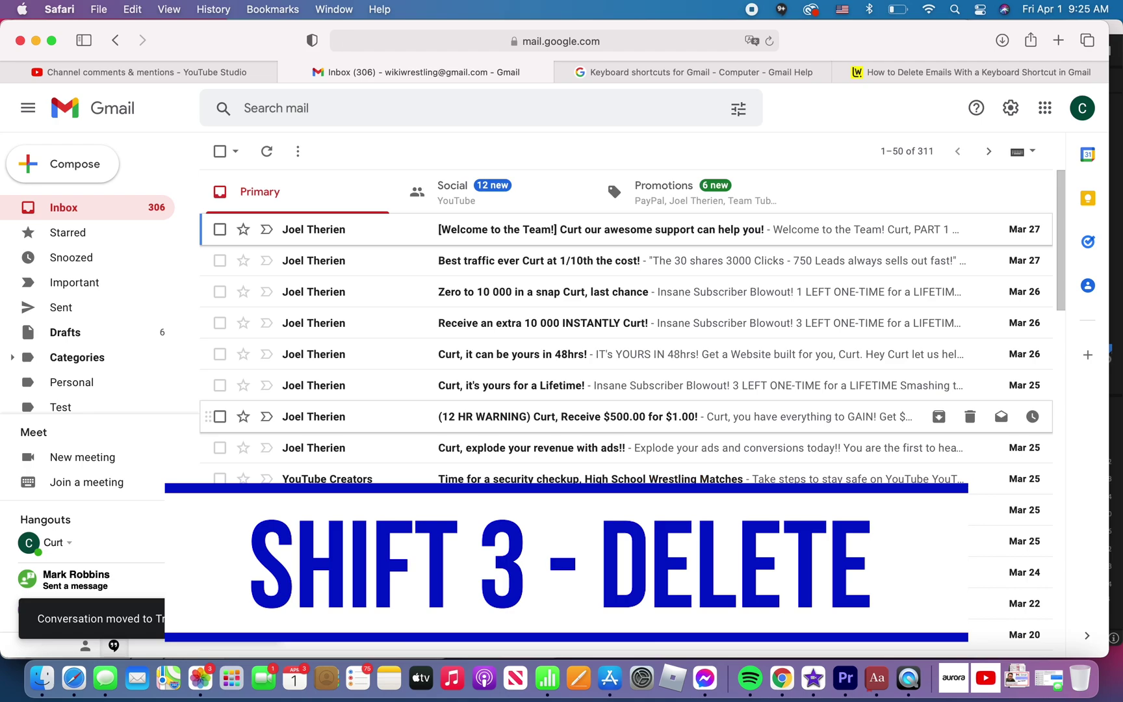
left_click(336, 239)
key("shift+3")
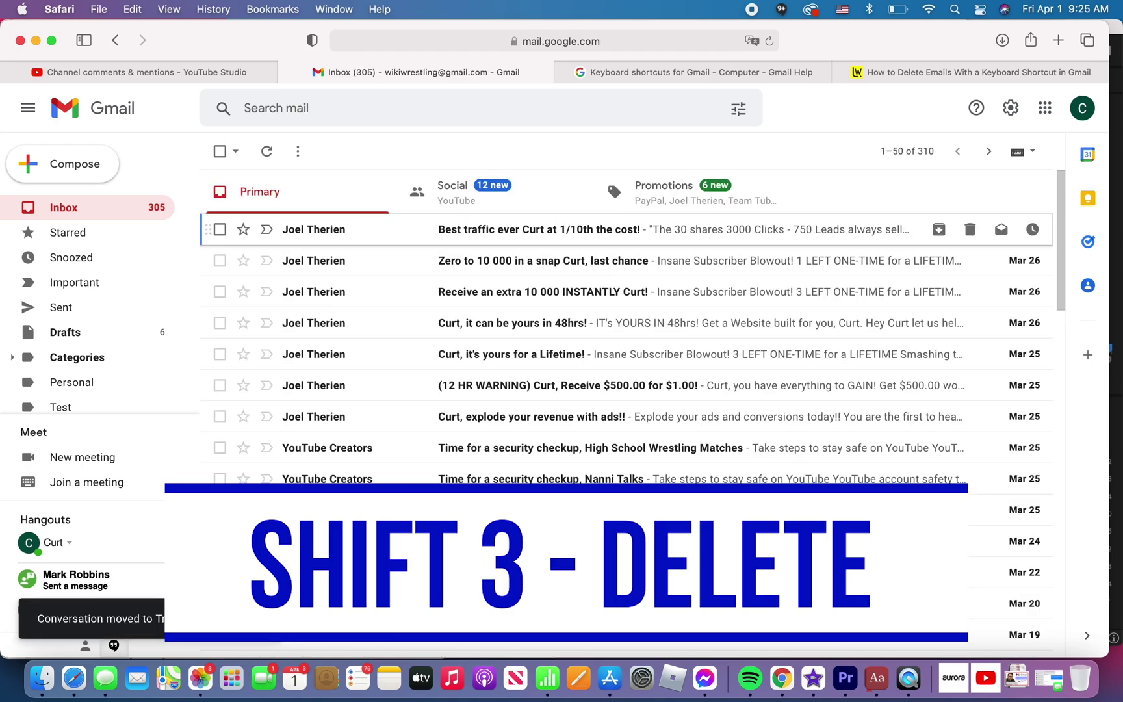
left_click(328, 256)
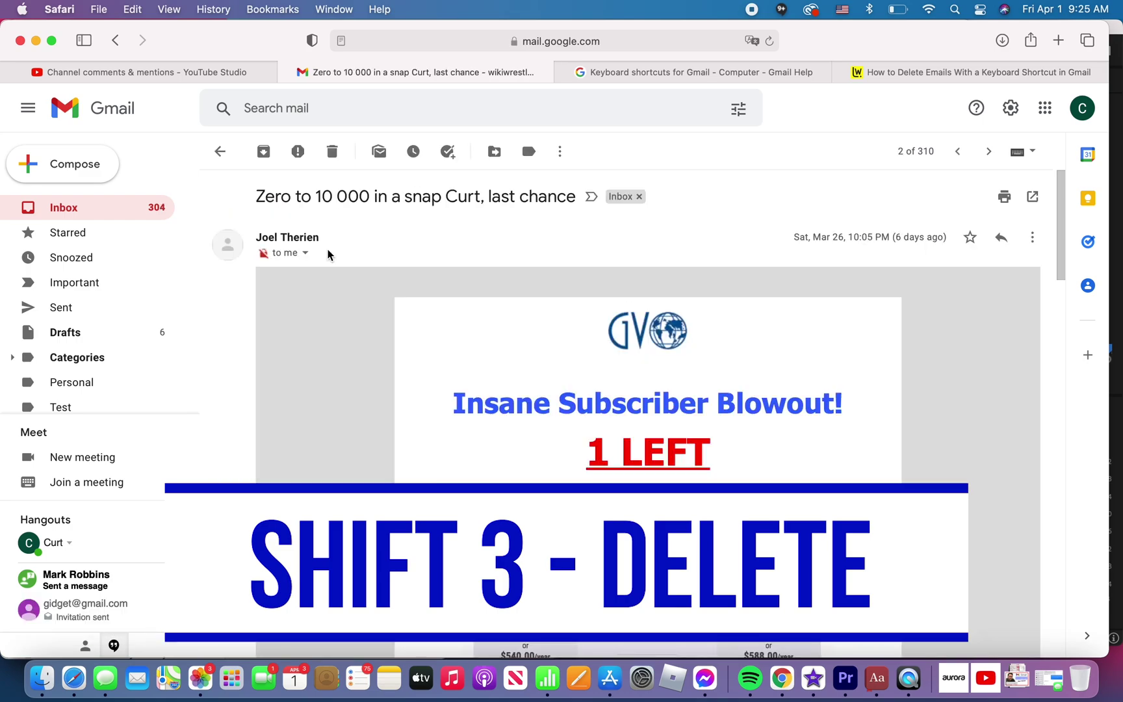
key("shift+3")
Select Best traffic ever, Receive an extra 10 000 and two more promo emails, then delete them together
left_click(220, 228)
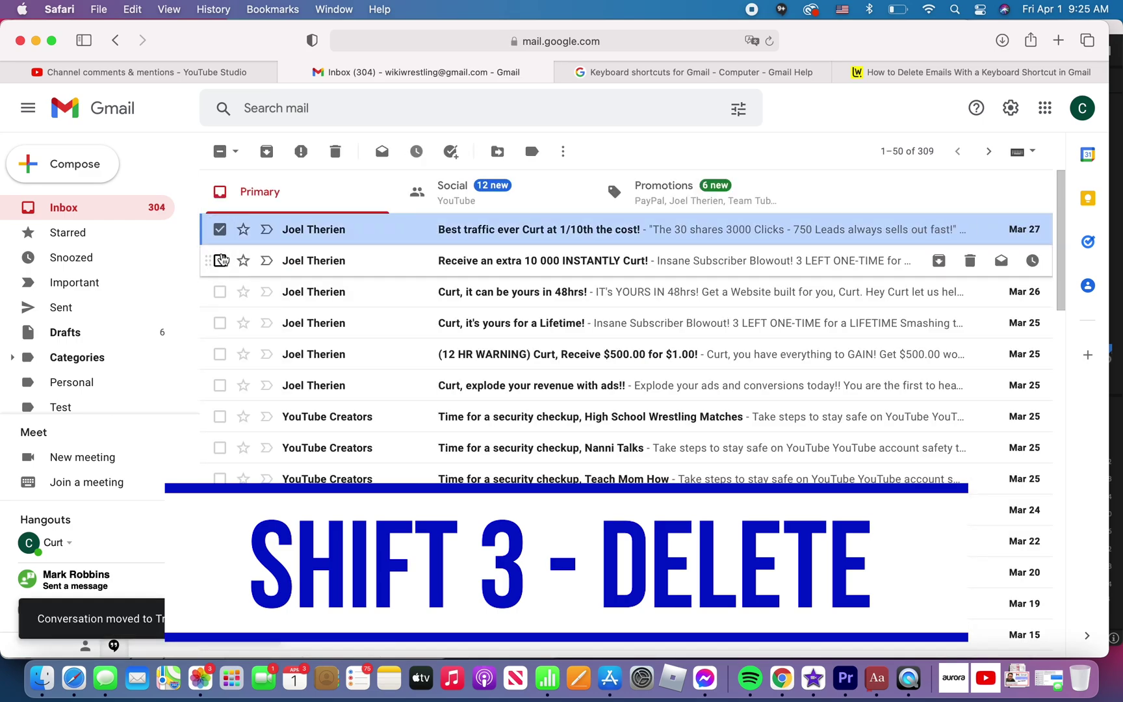
left_click(220, 260)
left_click(220, 291)
left_click(219, 322)
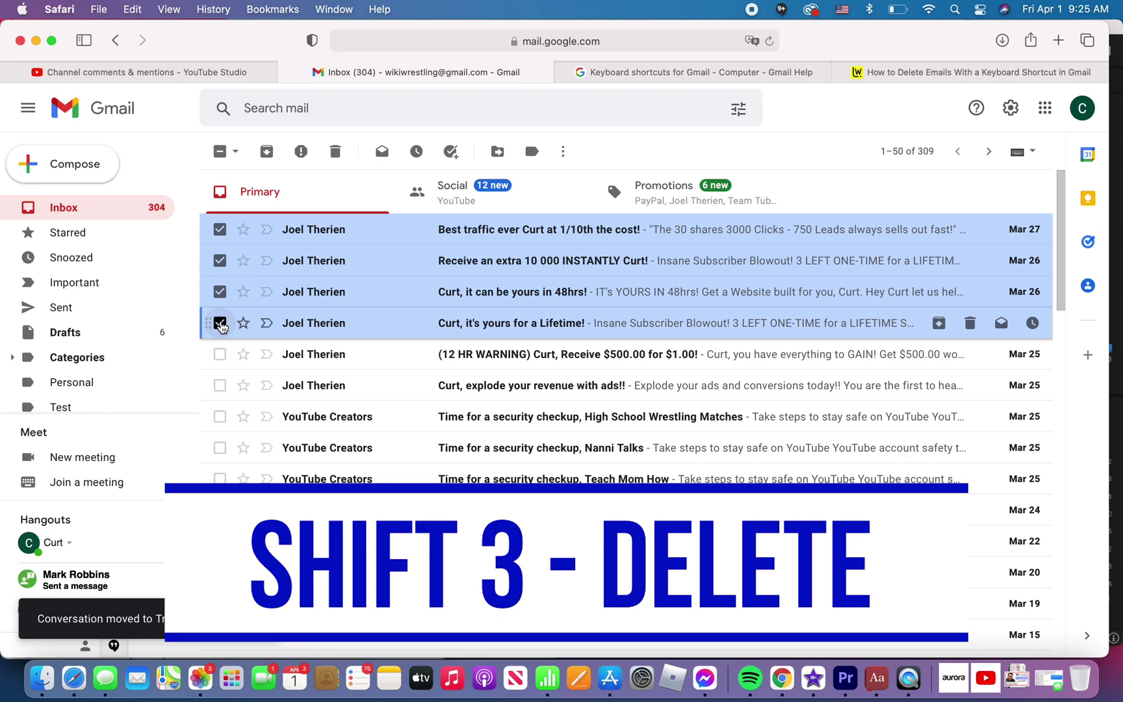
key("shift+3")
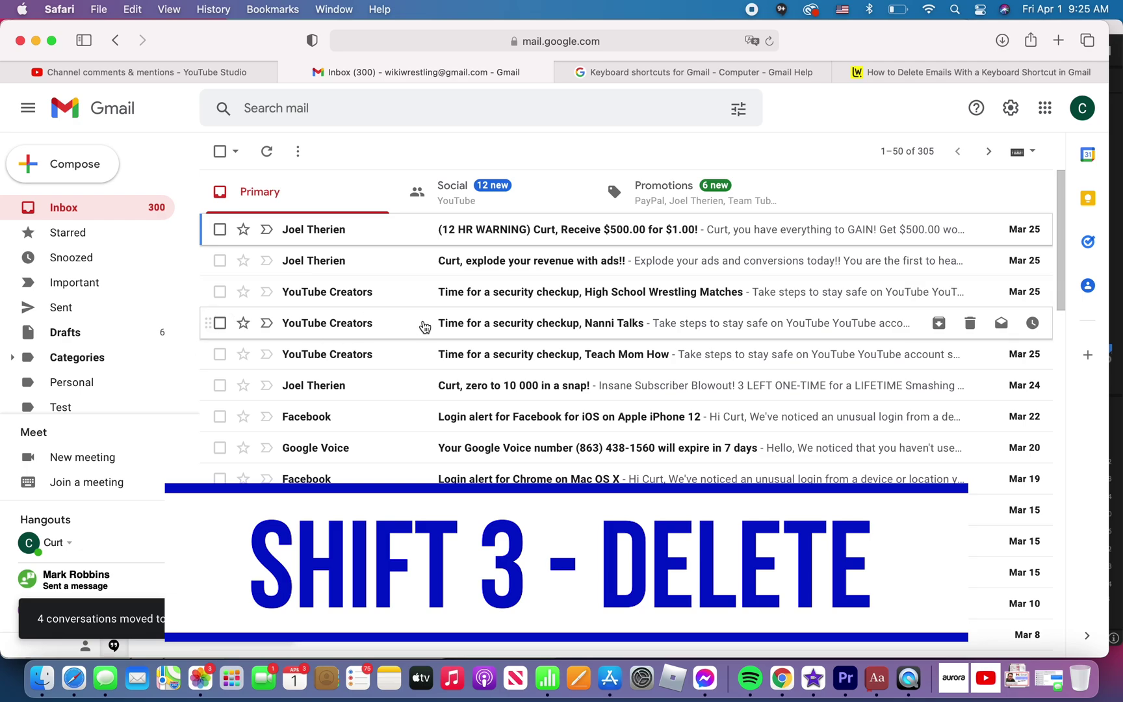
Return to the Keyboard shortcuts for Gmail help page and scroll through the Actions, Jumping and Application tables
left_click(635, 77)
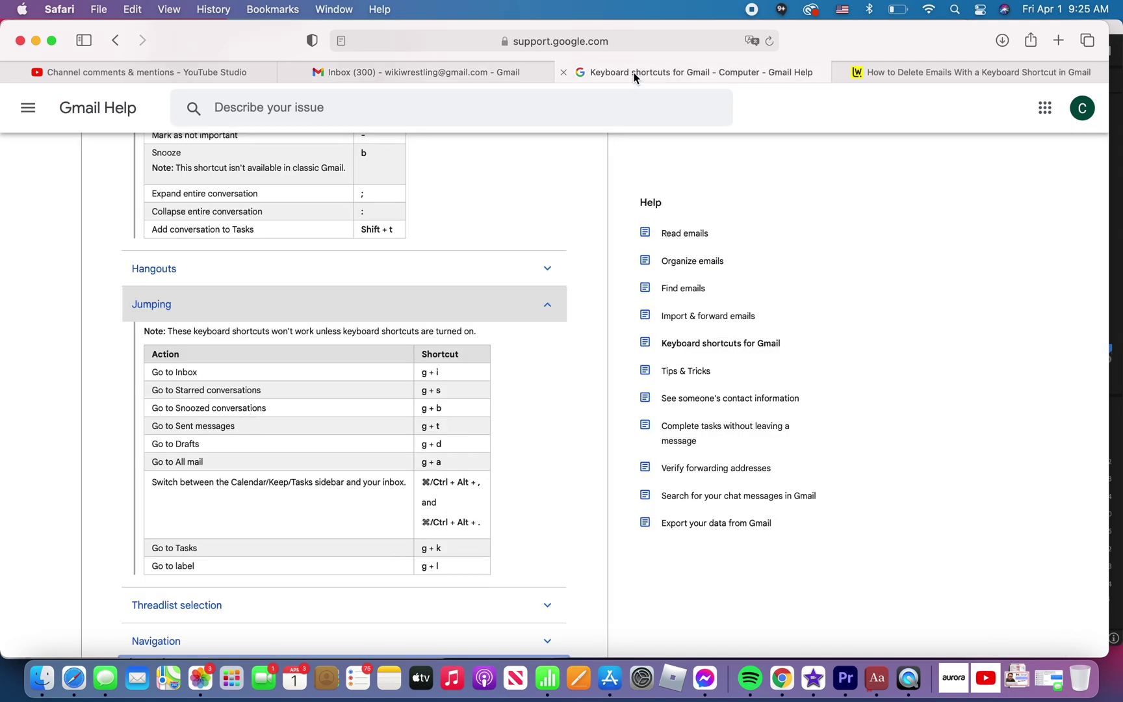
scroll(472, 321, "up", 5)
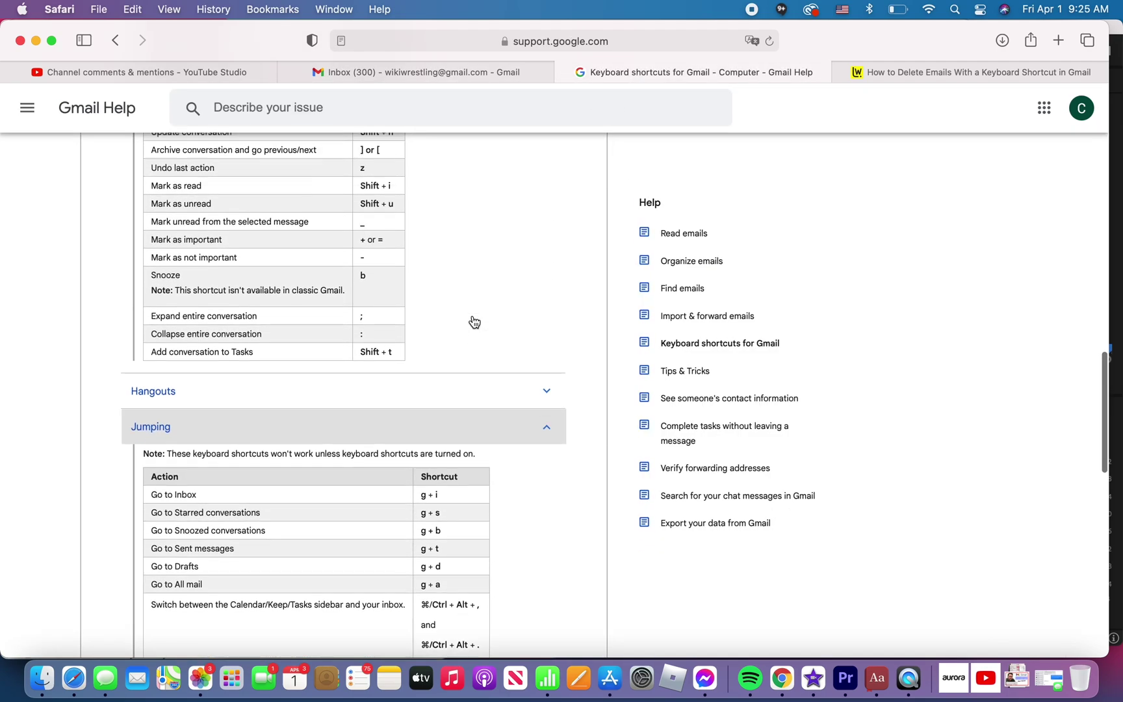
scroll(473, 322, "up", 1)
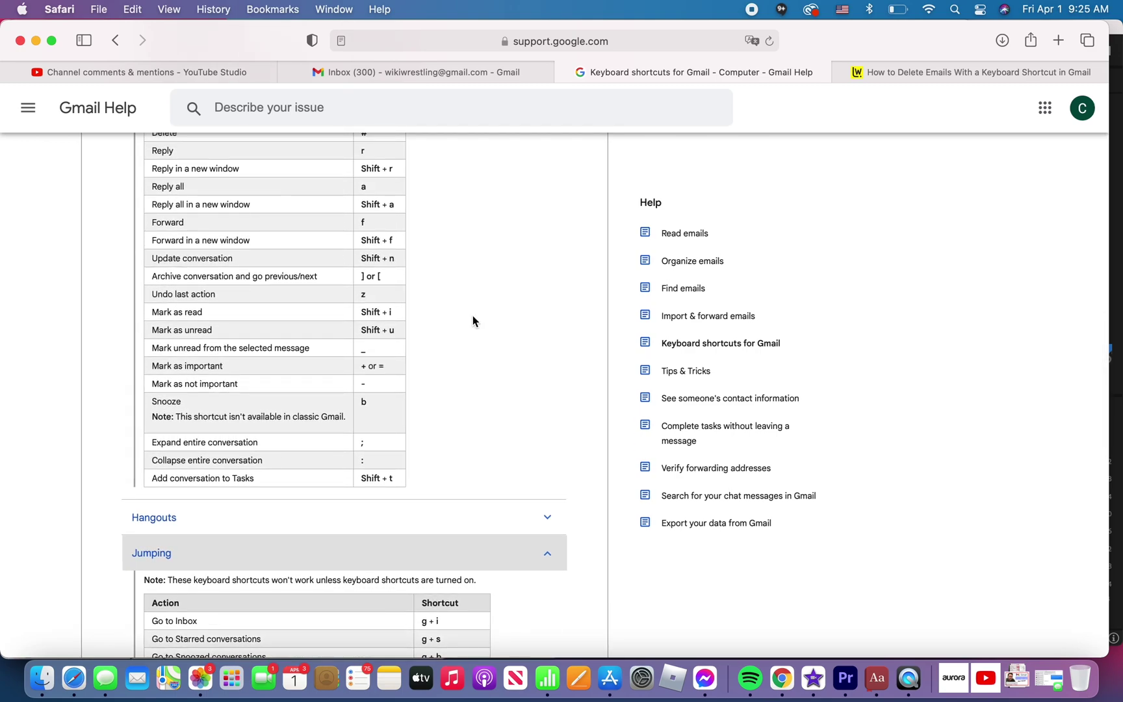
scroll(473, 319, "up", 2)
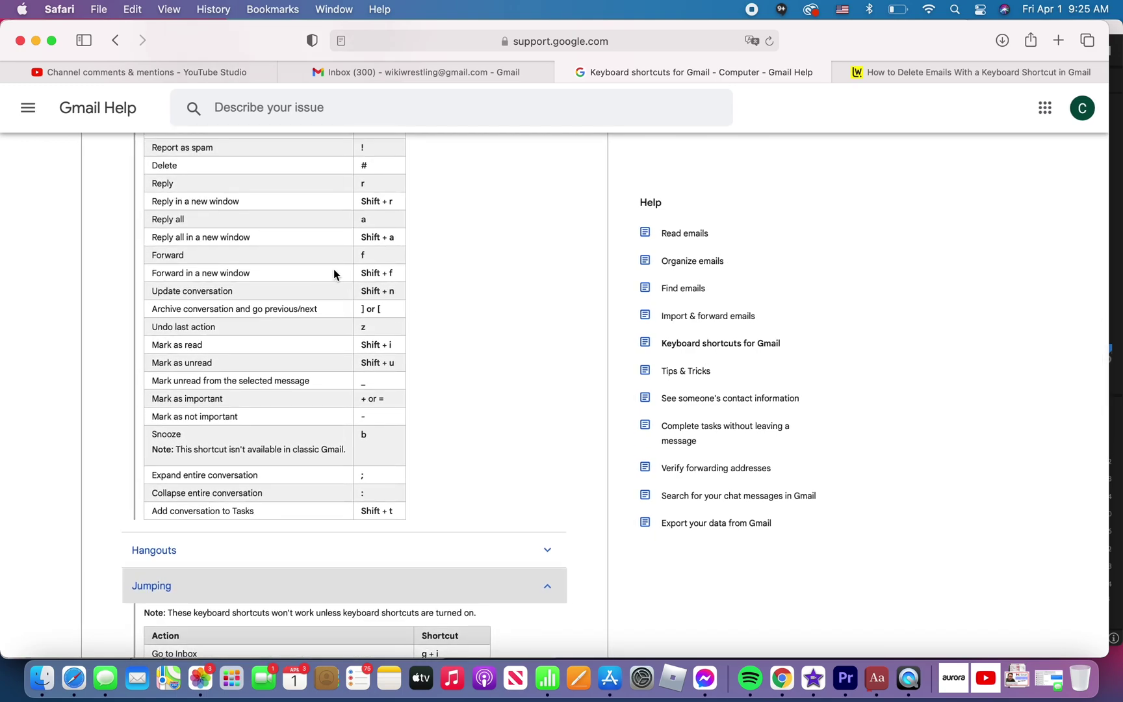
scroll(334, 273, "up", 5)
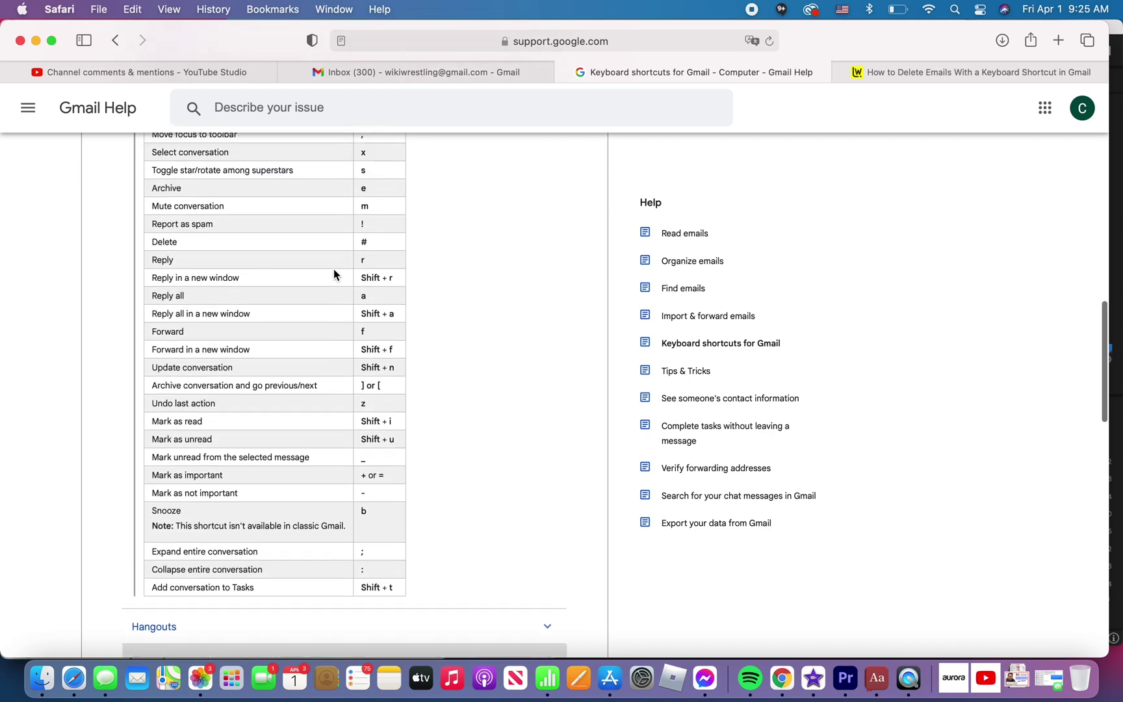
scroll(333, 274, "down", 18)
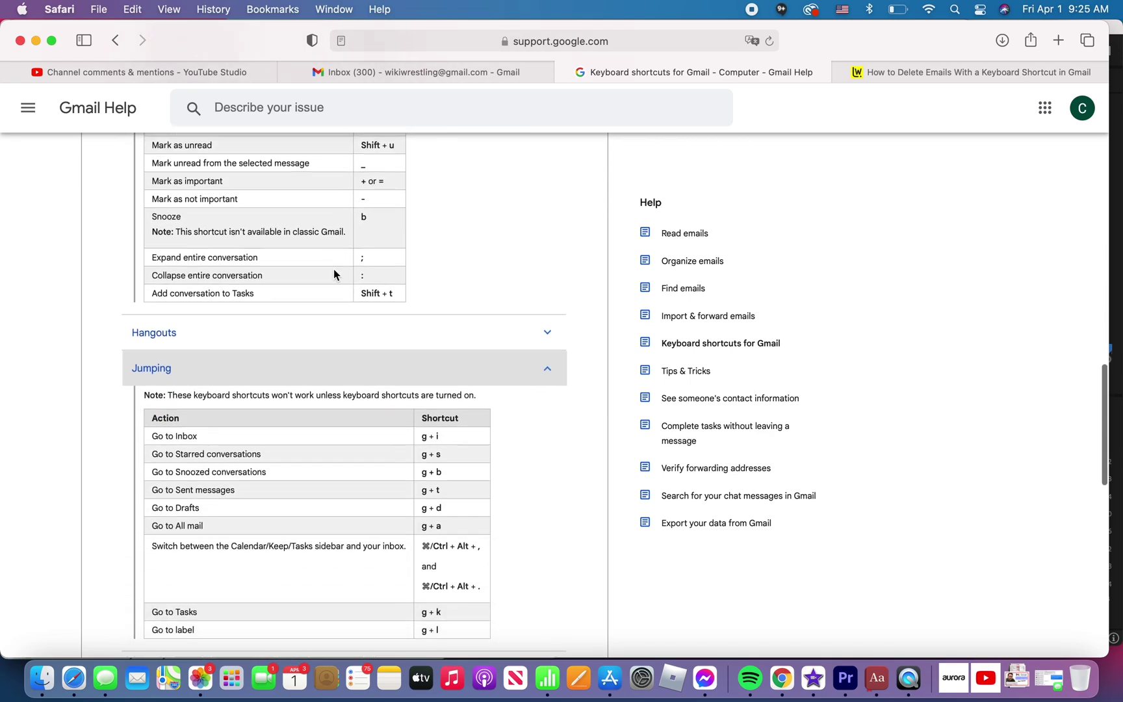
scroll(333, 274, "down", 3)
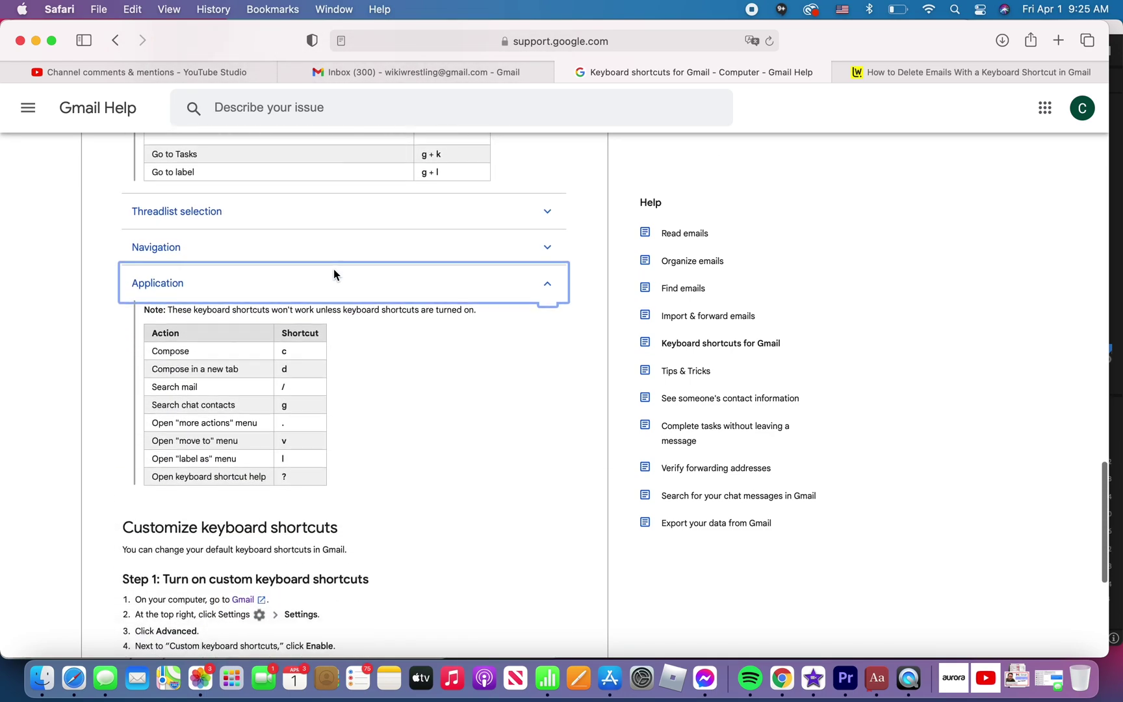
scroll(334, 274, "down", 1)
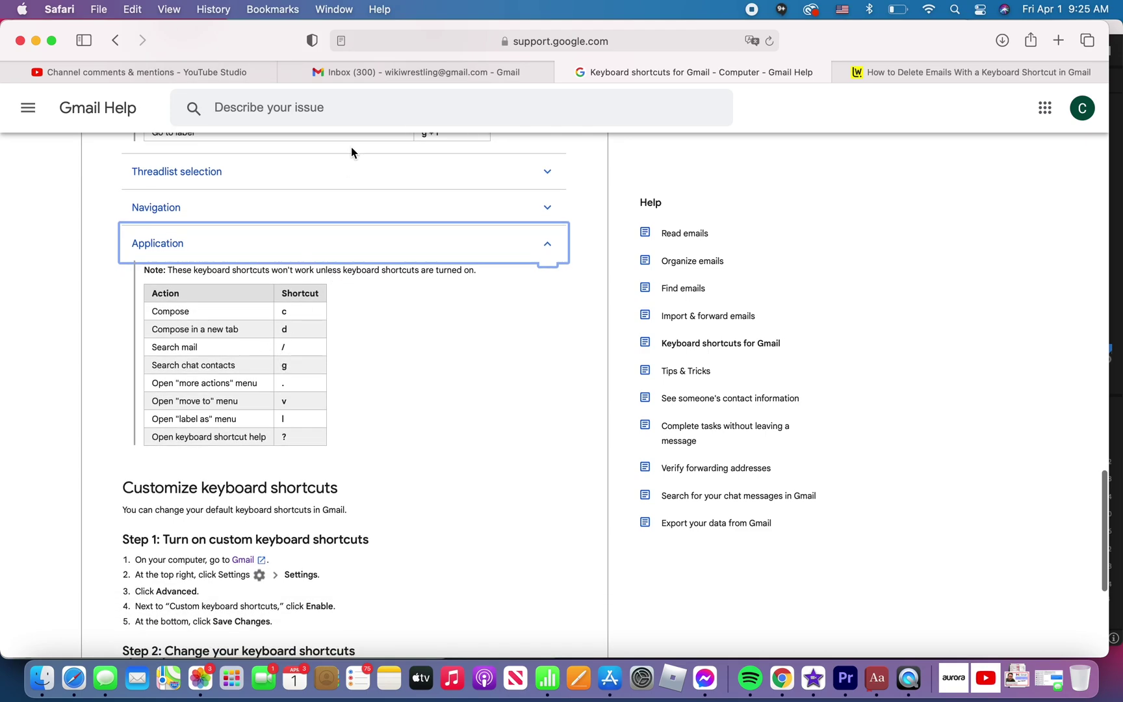
Back in the Gmail inbox, use the / shortcut to search the mail for 'youtube'
left_click(390, 73)
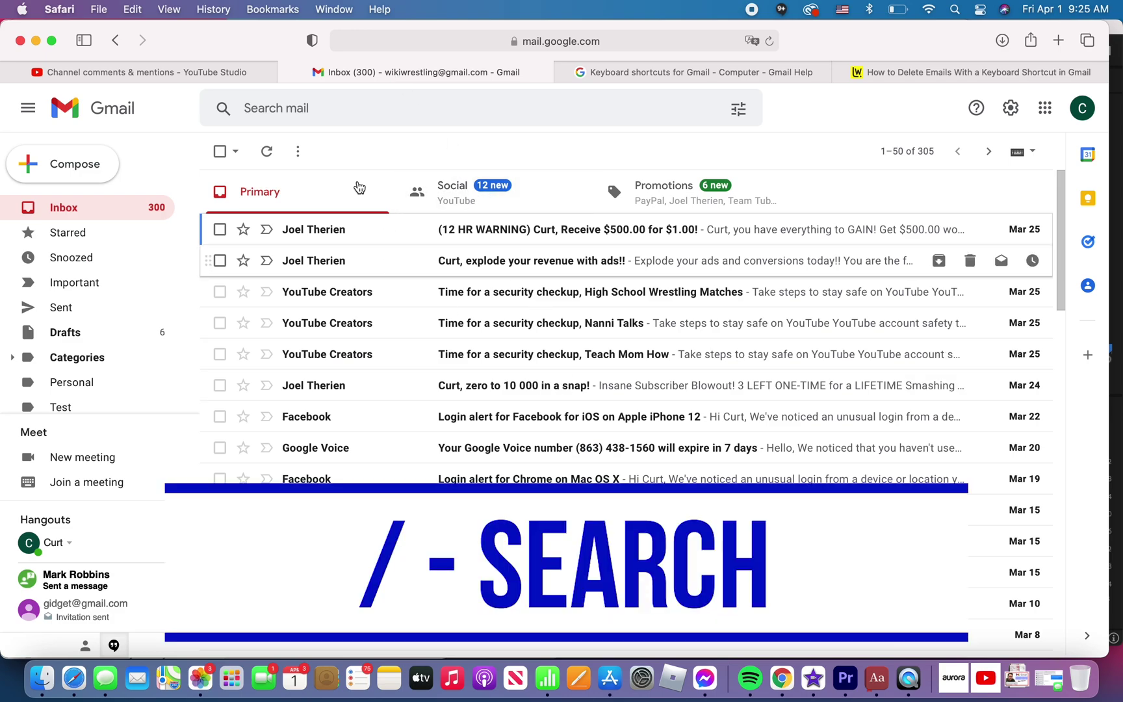
key("/")
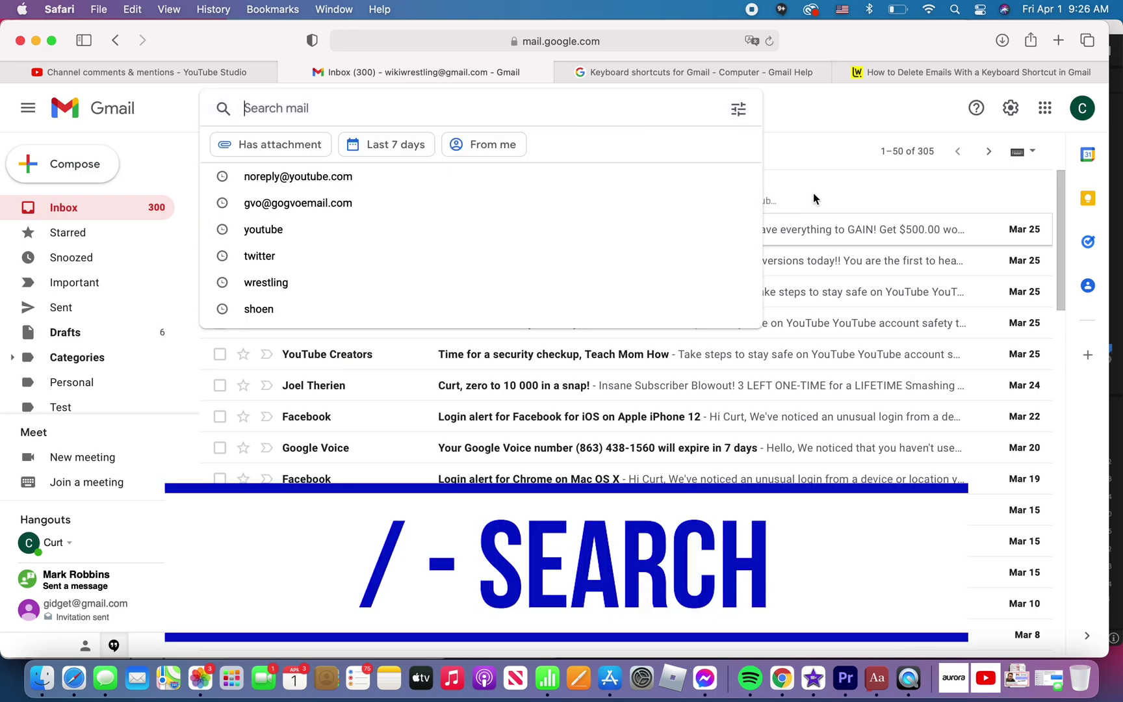
left_click(816, 167)
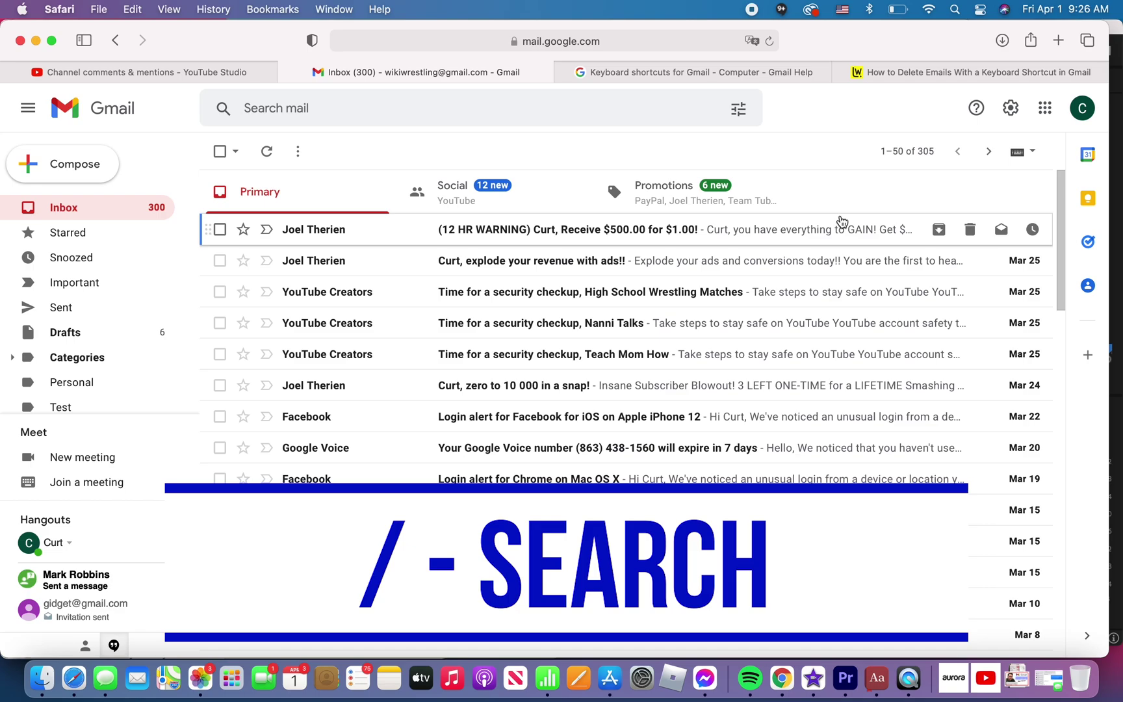
key("/")
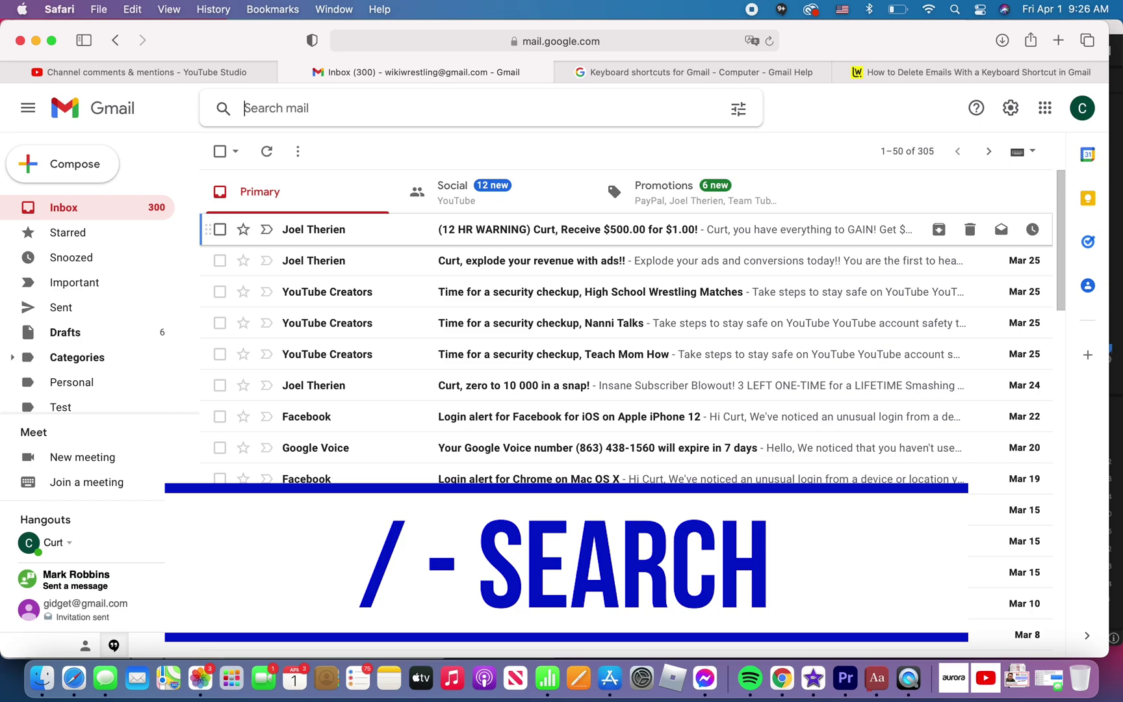
type("you")
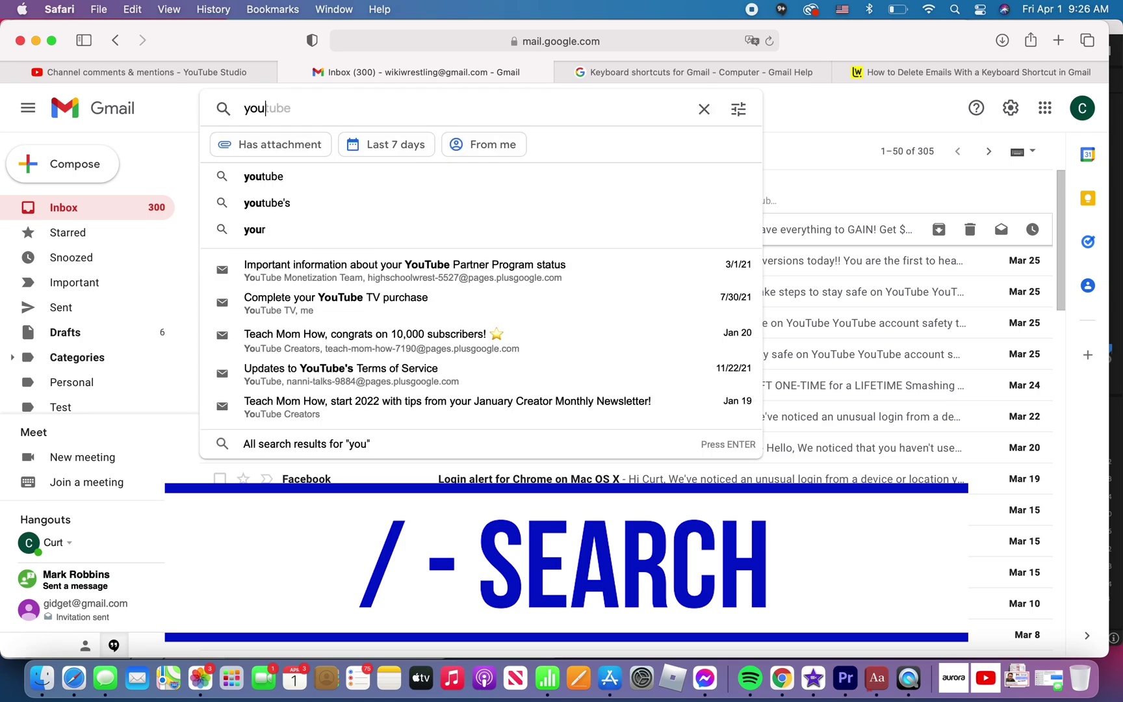
type("tube")
key("Return")
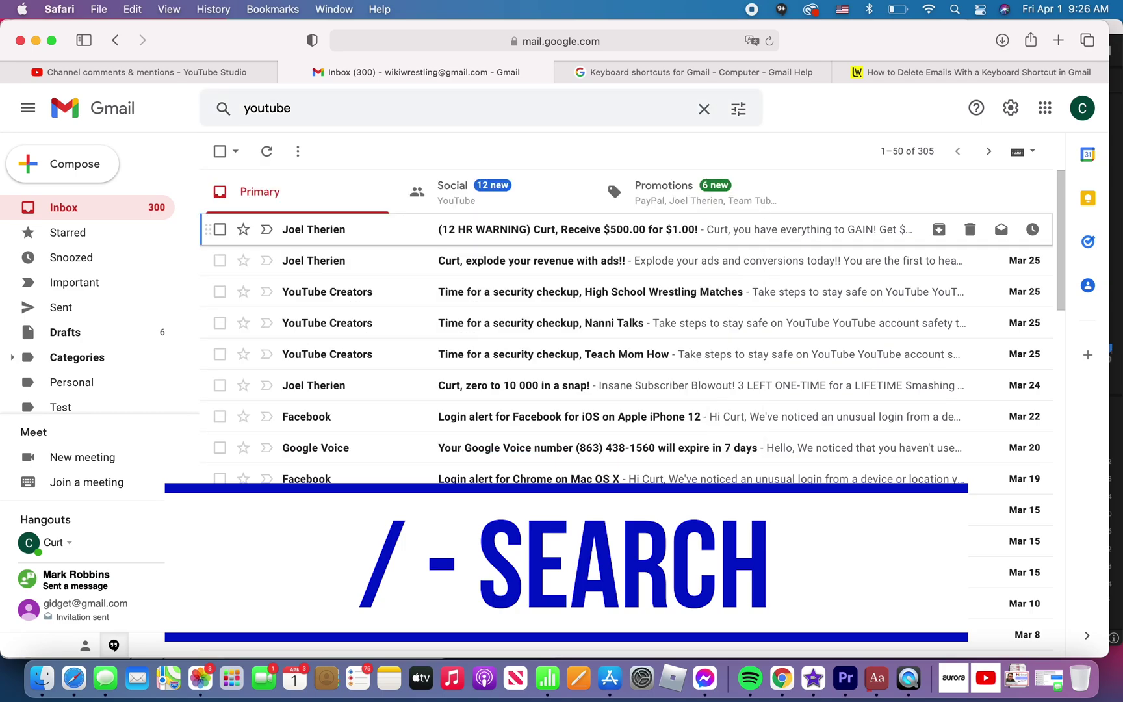